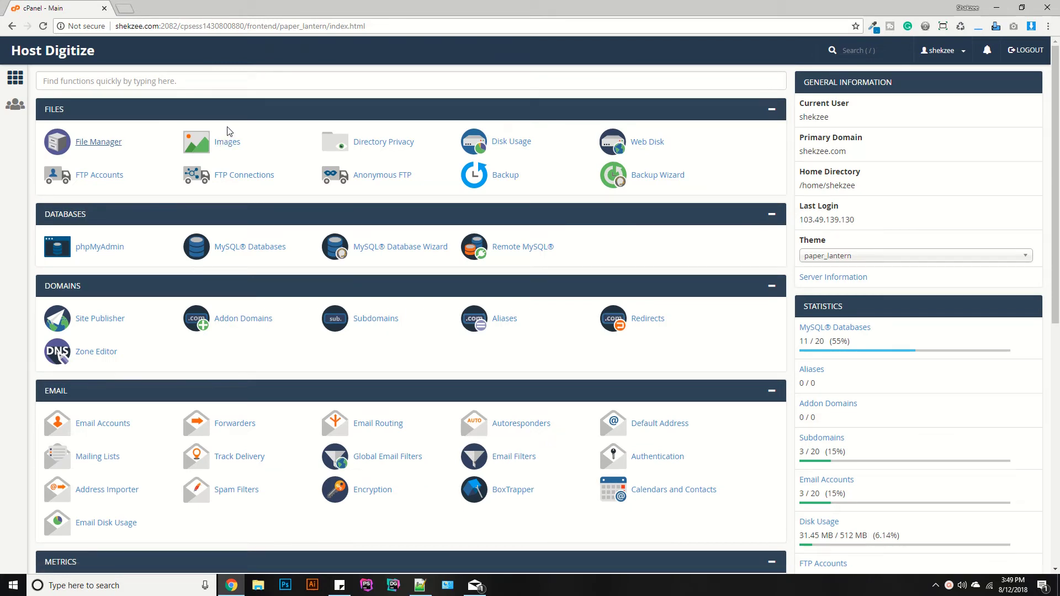
- Reload the cPanel home page and view the open message in Mail before closing it
key("F5")
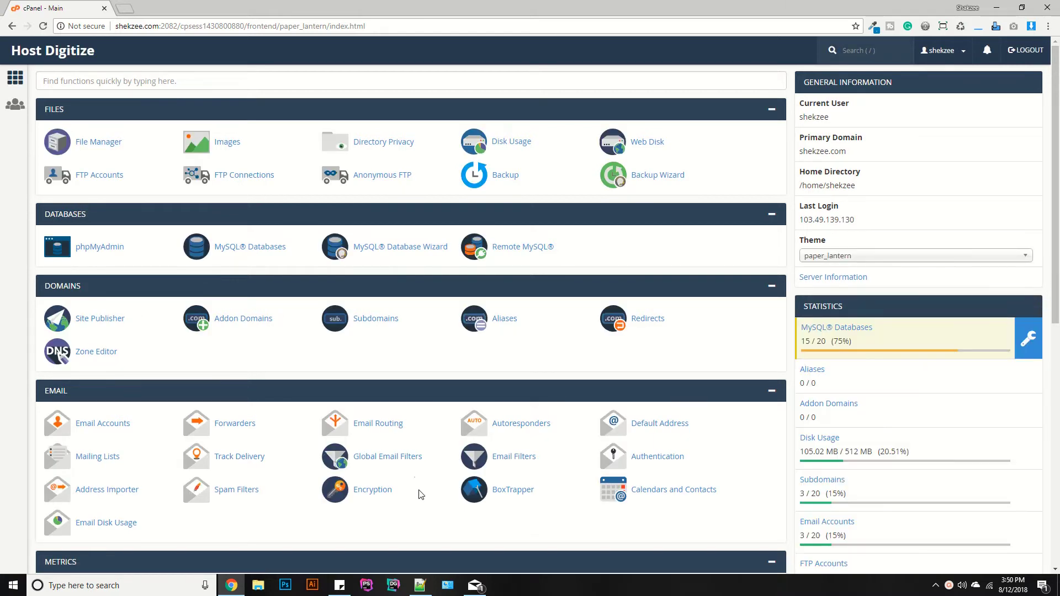
left_click(481, 591)
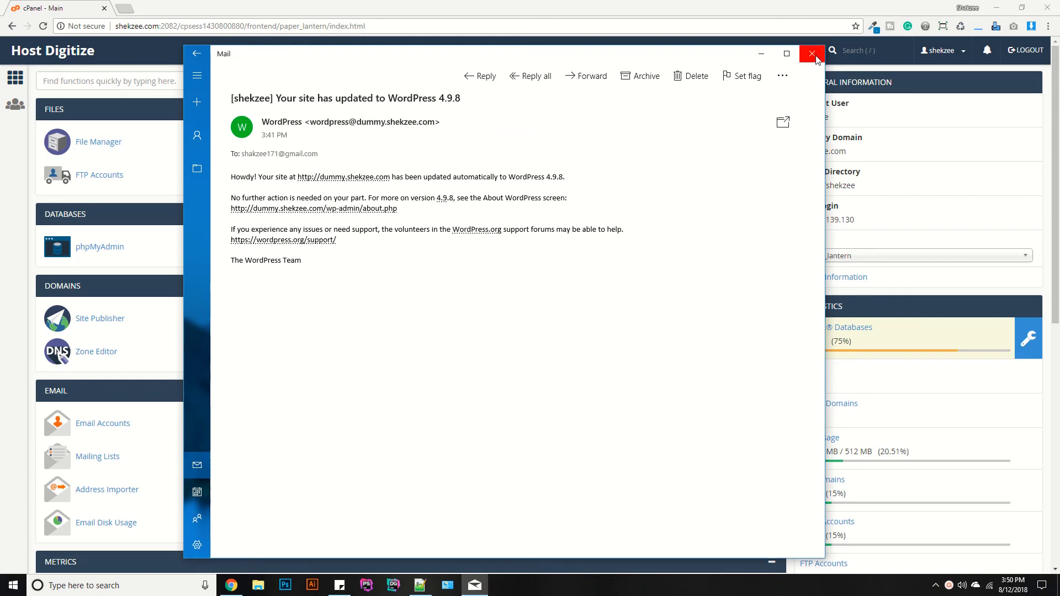
left_click(812, 53)
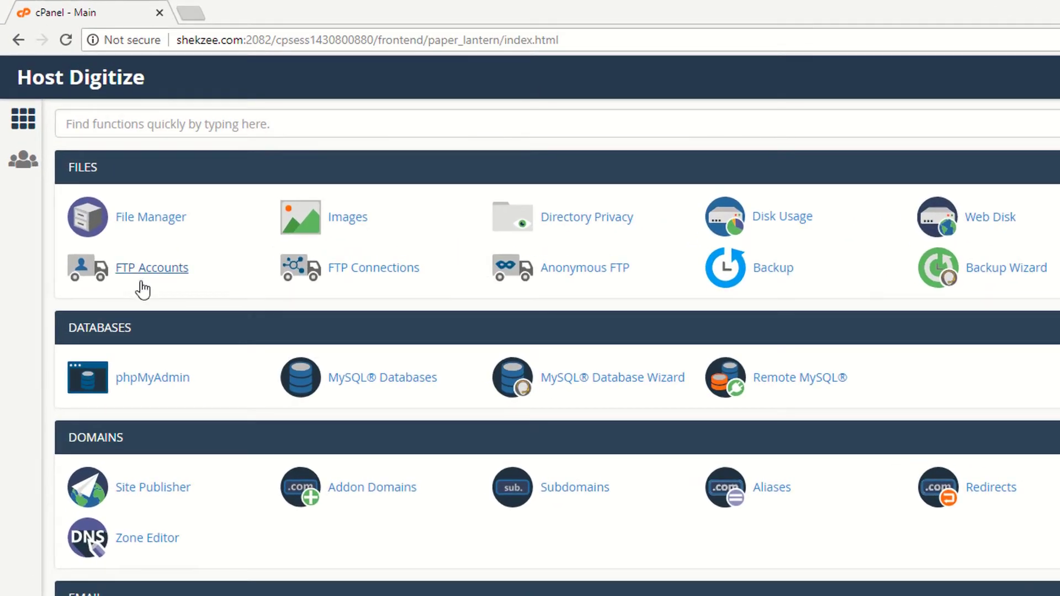
- Open the FTP Accounts page and examine the login name of the existing FTP account in the list
left_click(138, 267)
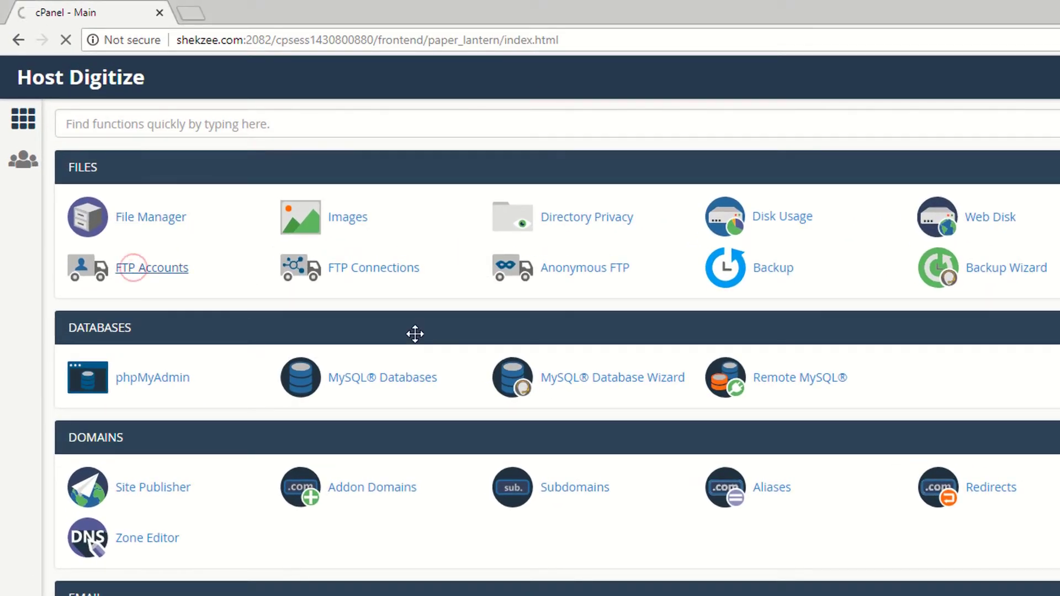
scroll(415, 334, "down", 8)
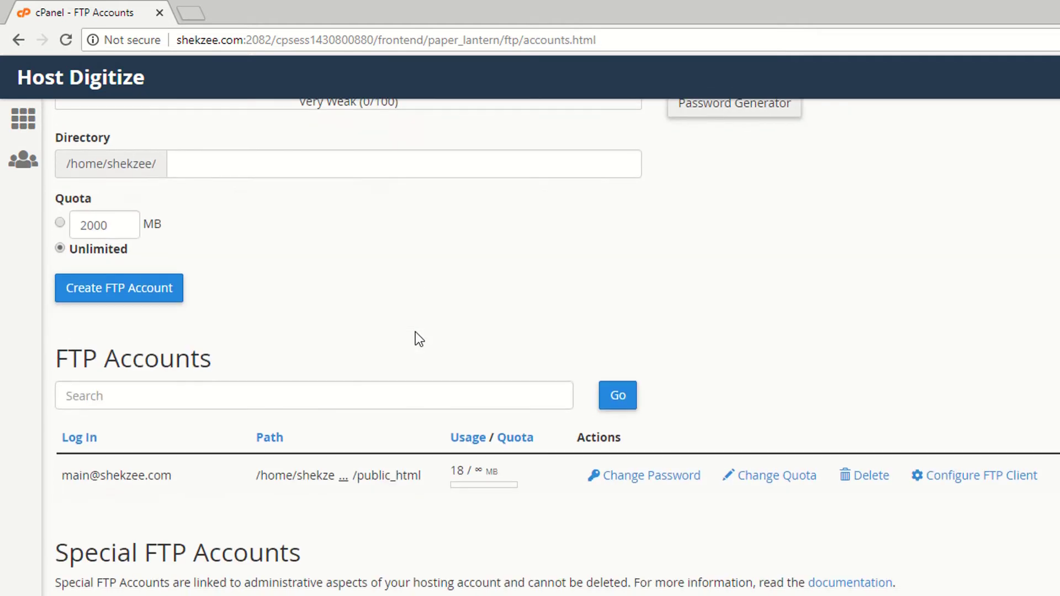
left_click_drag(71, 475, 217, 467)
left_click(67, 476)
left_click_drag(64, 477, 229, 476)
left_click(59, 474)
left_click_drag(115, 478, 104, 503)
left_click(105, 502)
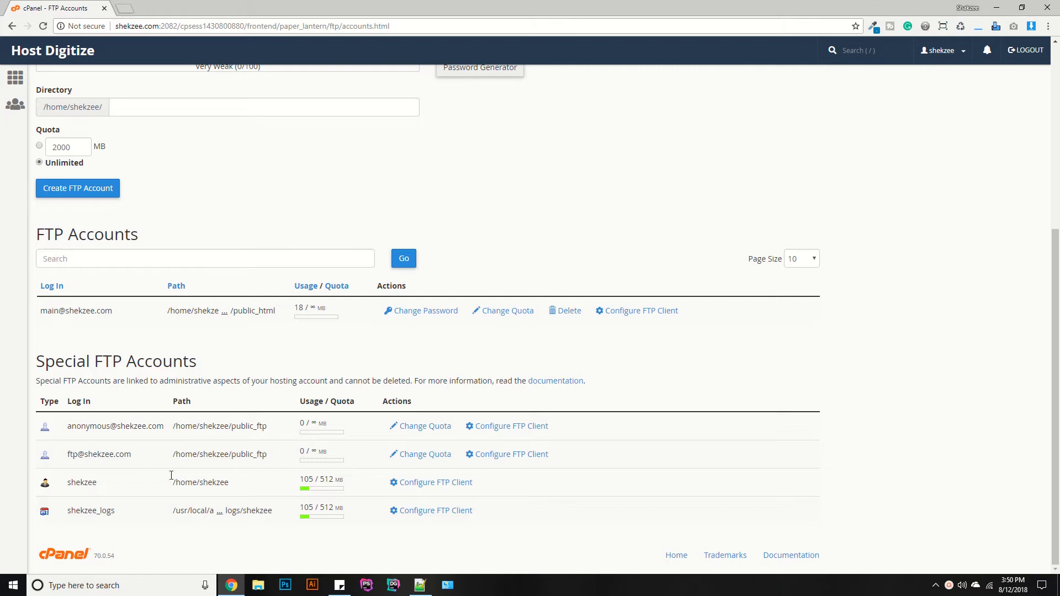
- Switch to File Explorer and browse to the Cpanel english version folder inside ActivePresenter on drive G
left_click(257, 584)
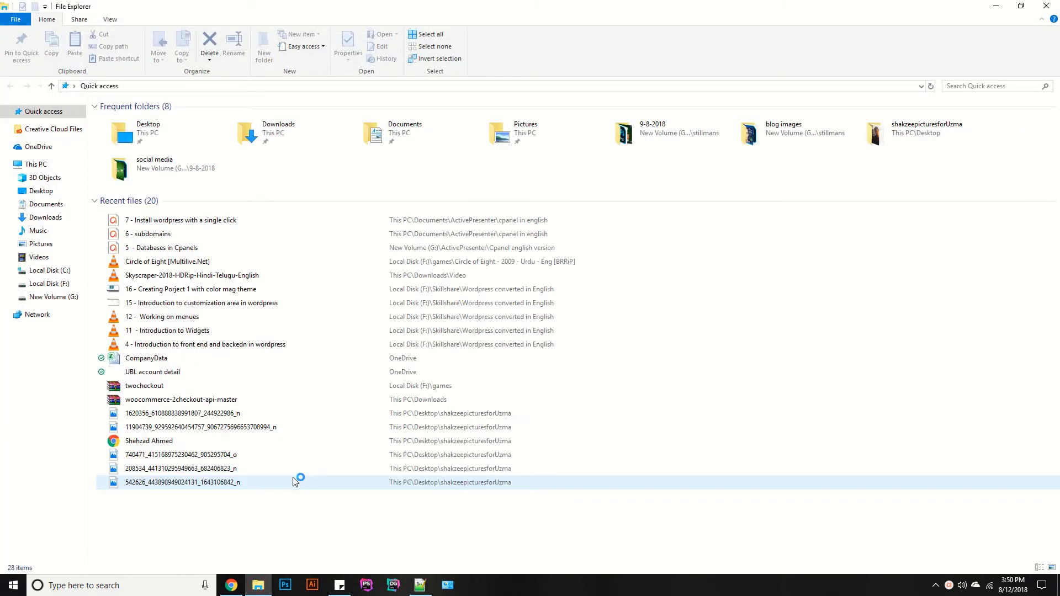
left_click(43, 297)
double_click(170, 139)
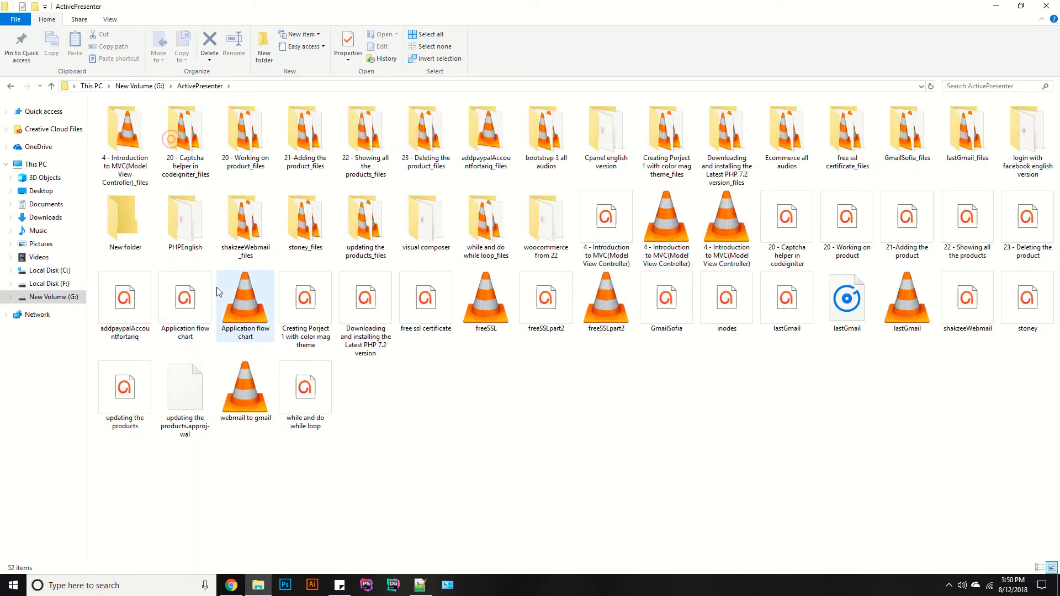
double_click(589, 135)
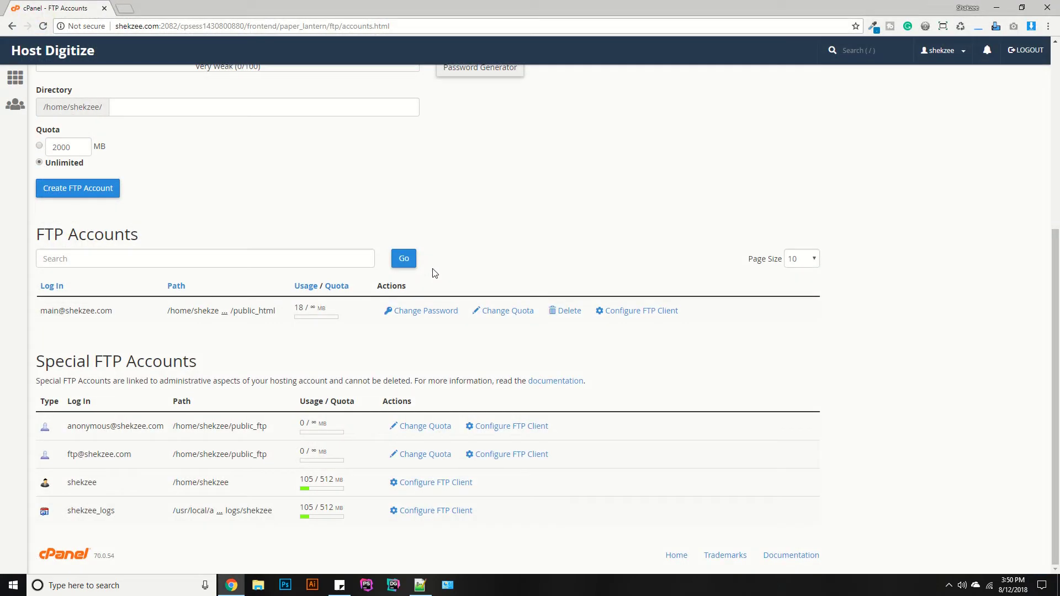
- Return to the cPanel home page and examine the WordPress files in public_html/dummysecond with File Manager, closing its tab when finished
scroll(228, 328, "up", 5)
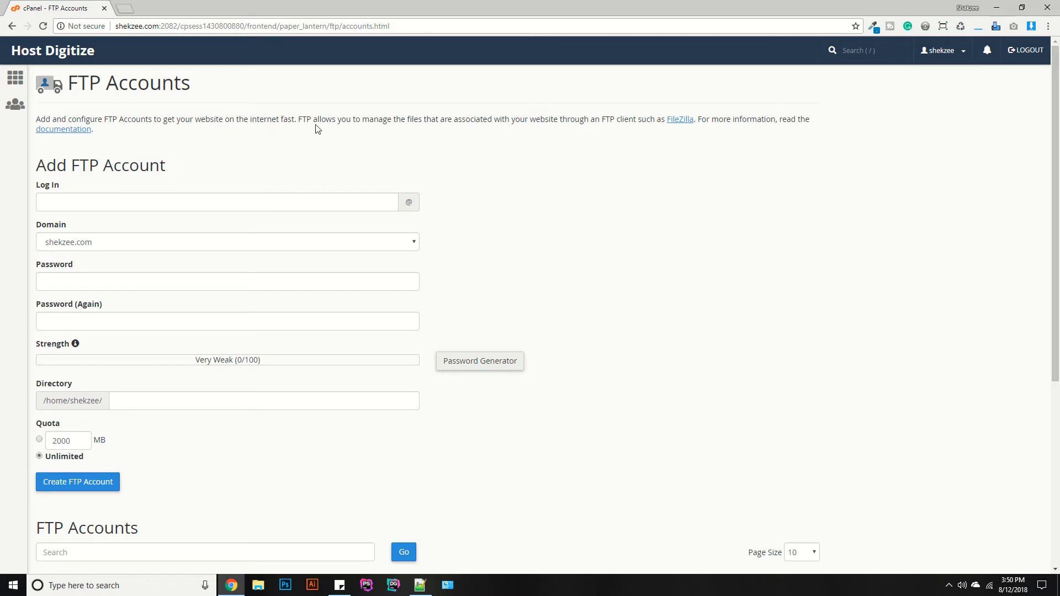
left_click(44, 55)
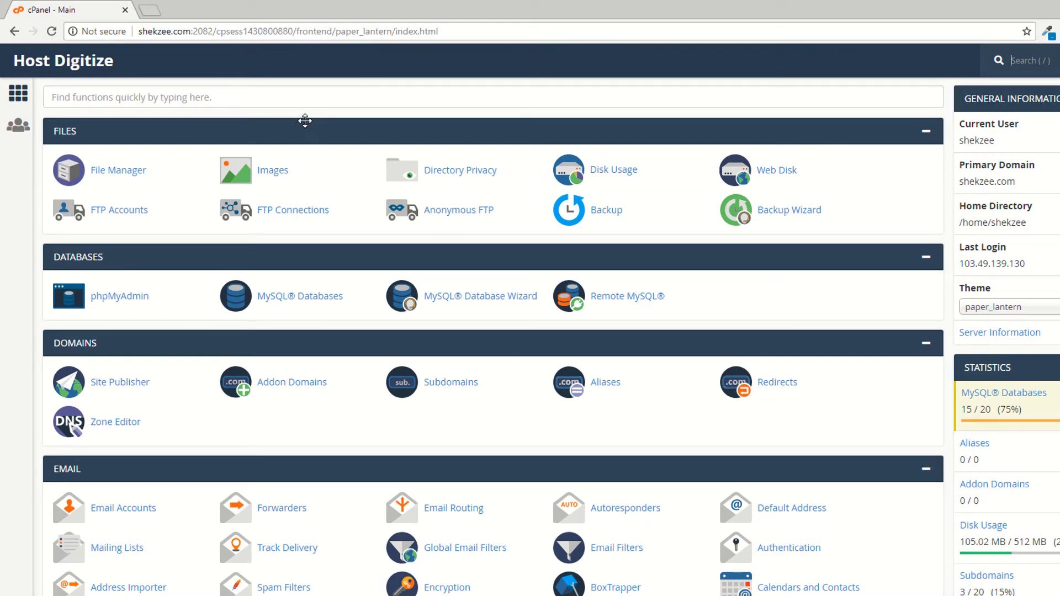
left_click(118, 170)
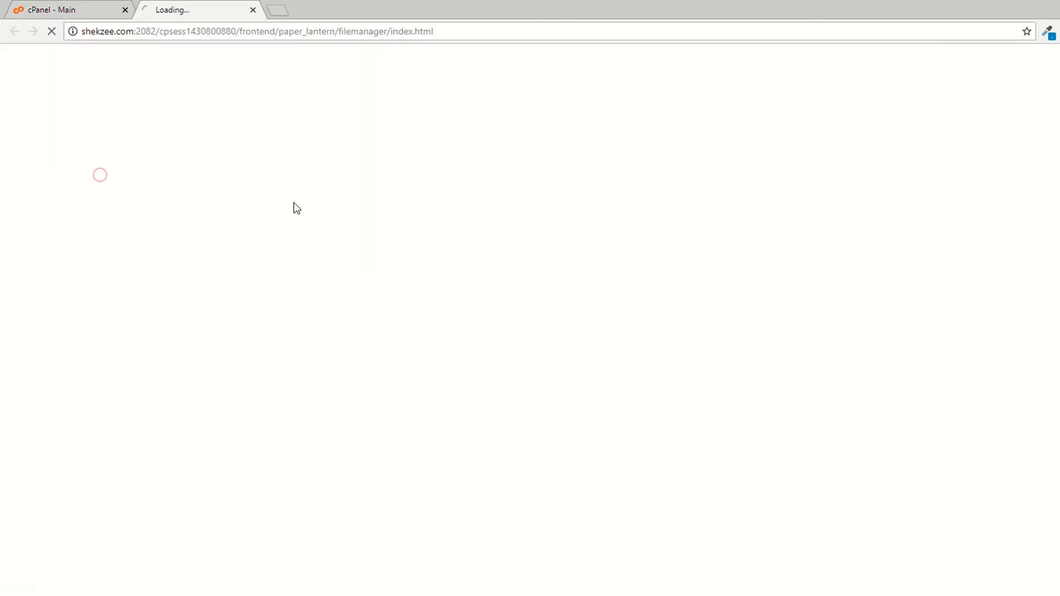
double_click(271, 246)
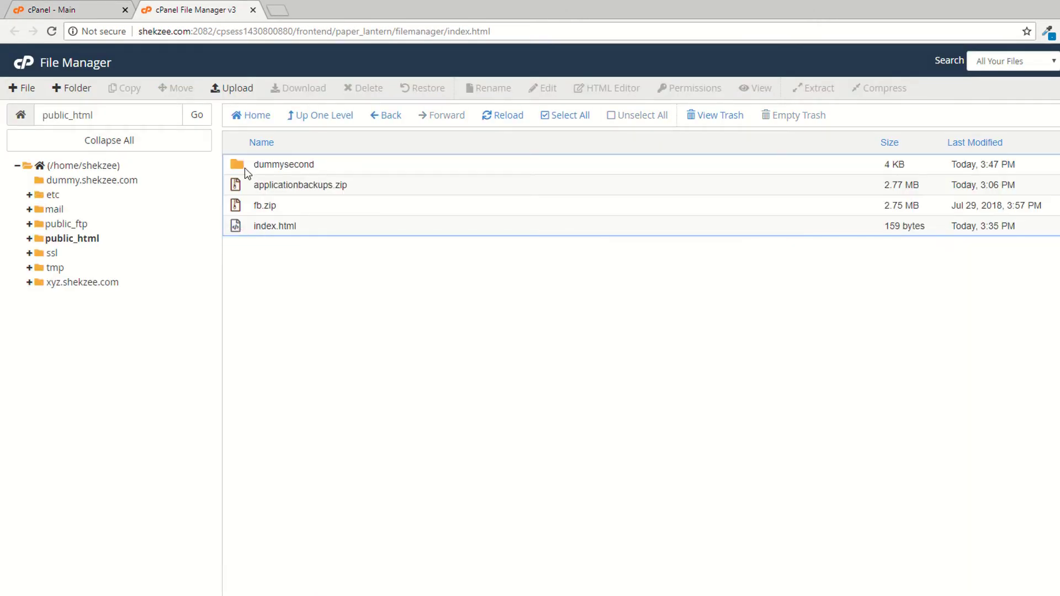
double_click(243, 167)
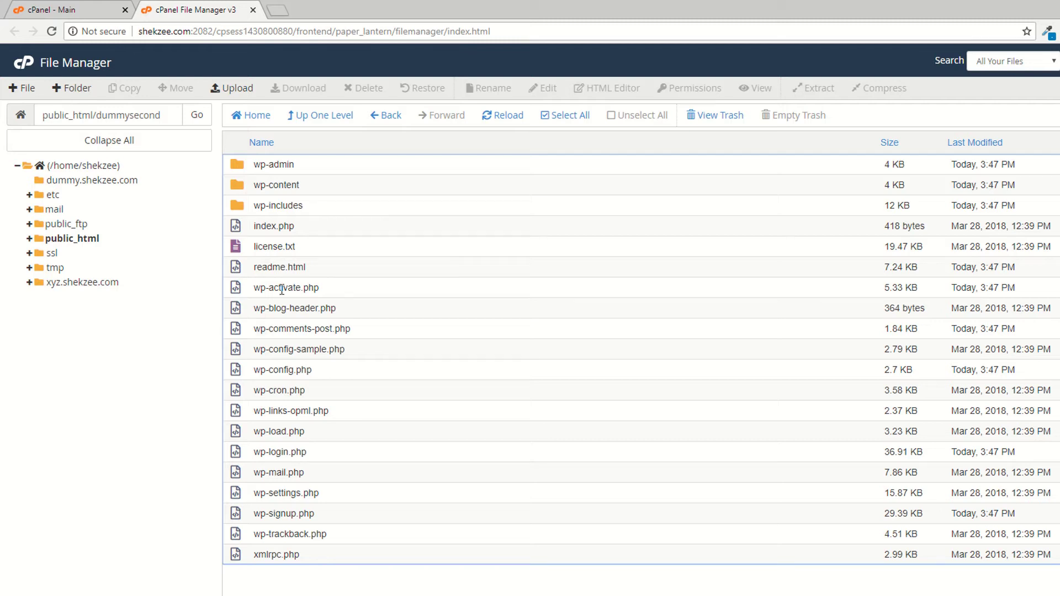
left_click(253, 10)
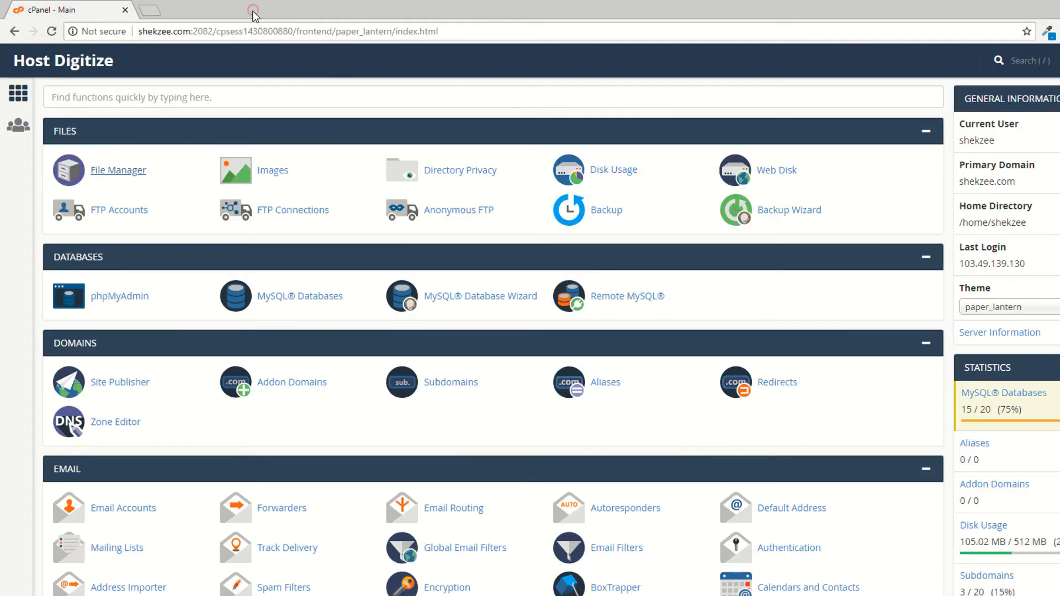
- Open the FTP Accounts page and go over the login and password fields of the Add FTP Account form
left_click(108, 211)
left_click(154, 248)
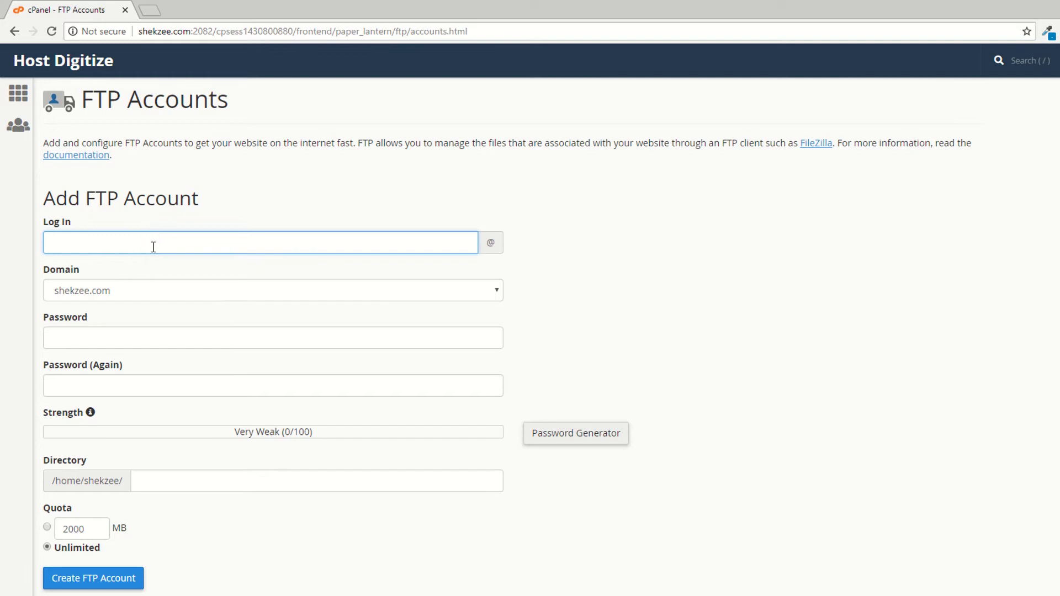
left_click_drag(50, 197, 217, 190)
left_click(218, 190)
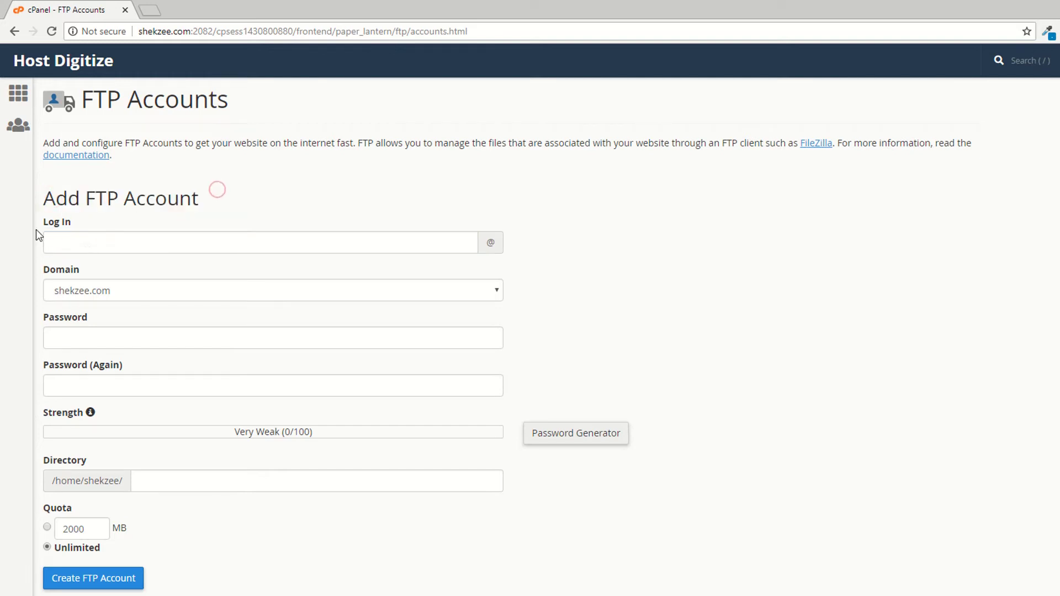
left_click(71, 237)
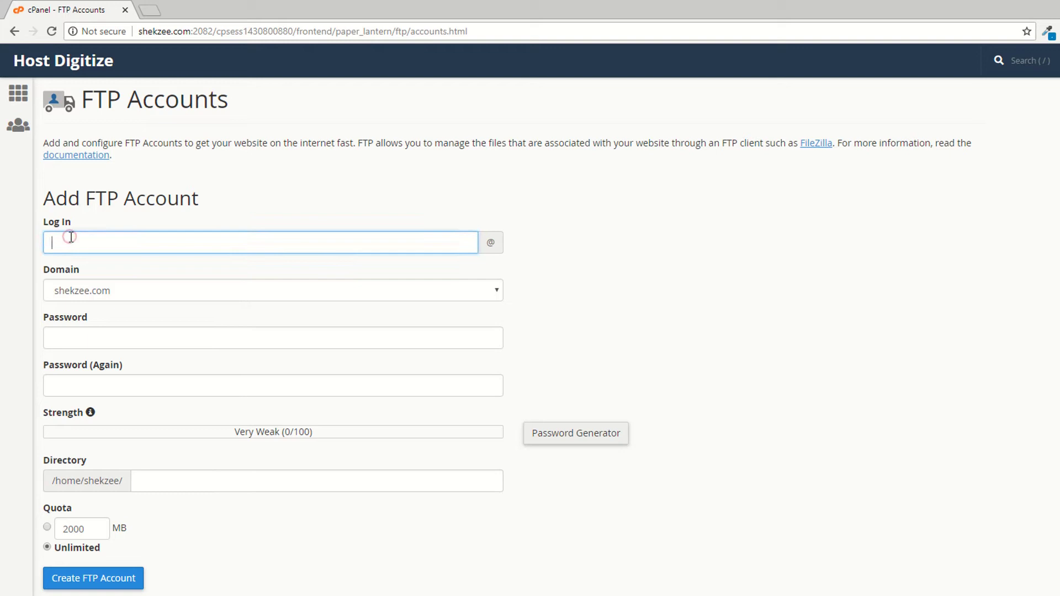
left_click(72, 321)
left_click(96, 380)
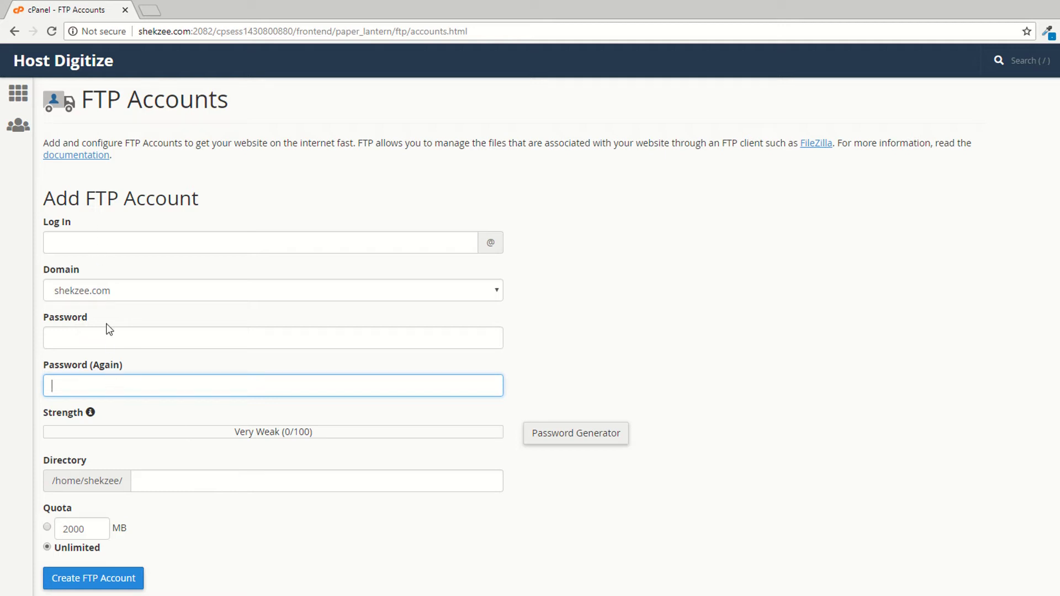
- Enter wordpress as the login name for the new FTP account
left_click(78, 248)
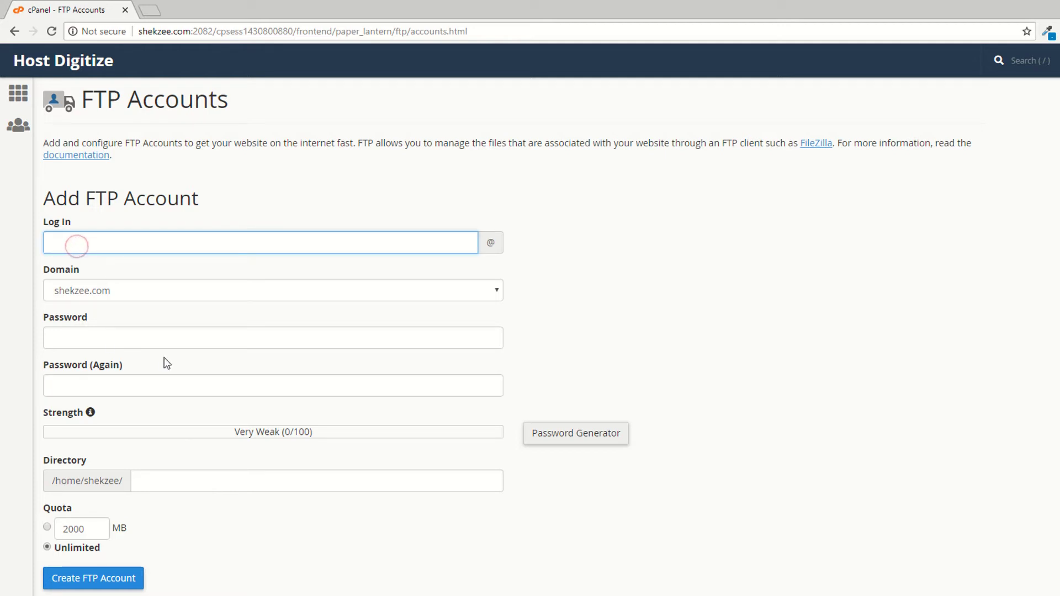
type("wordpress")
key("ctrl+a")
key("BackSpace")
type("wordpress")
left_click(733, 266)
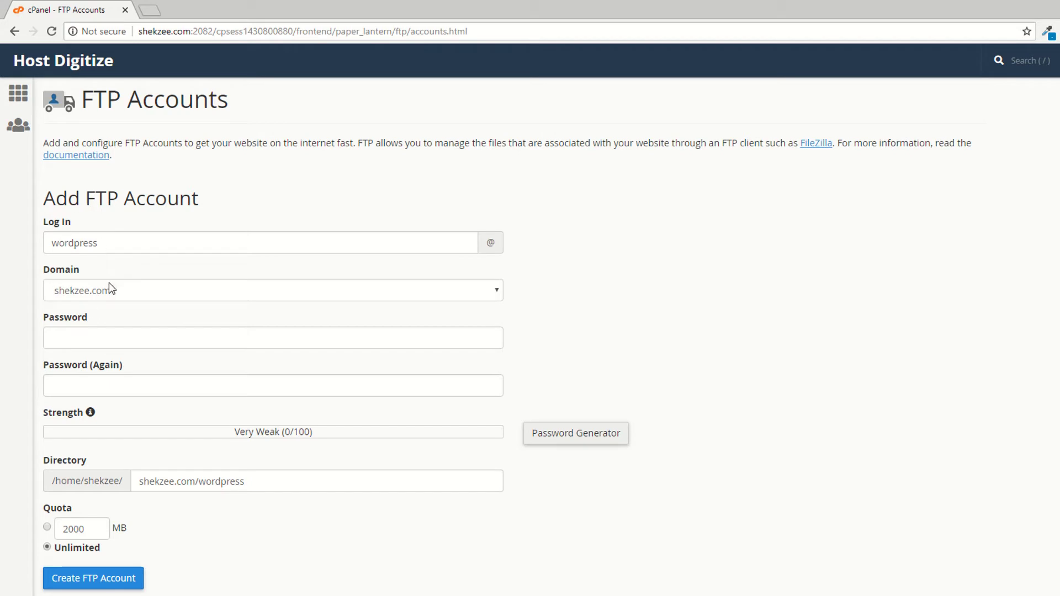
- Try to enter and repeat the password for the new FTP account
left_click(66, 332)
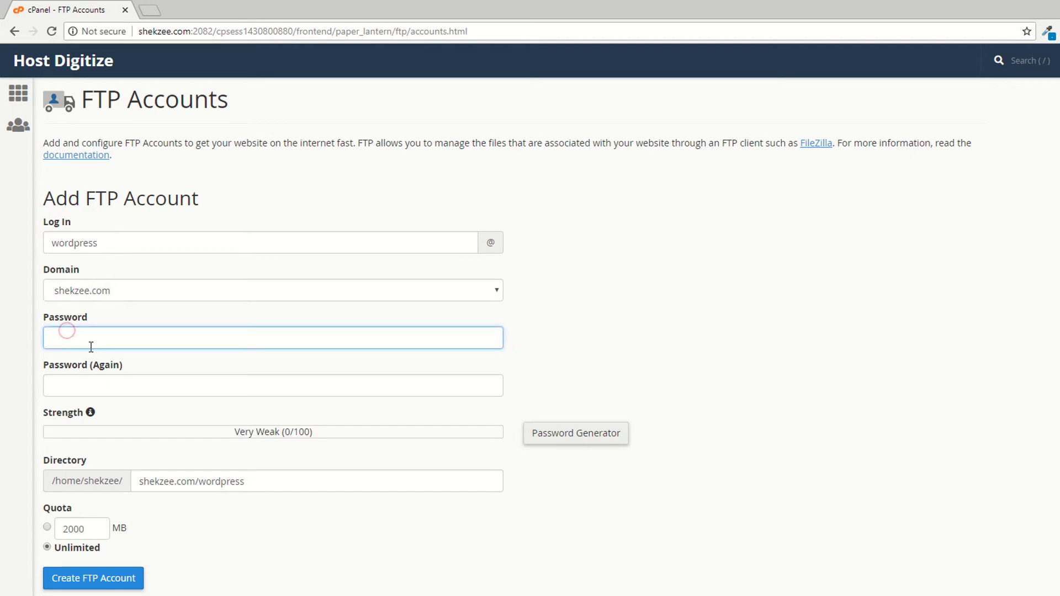
type("a•••••••••")
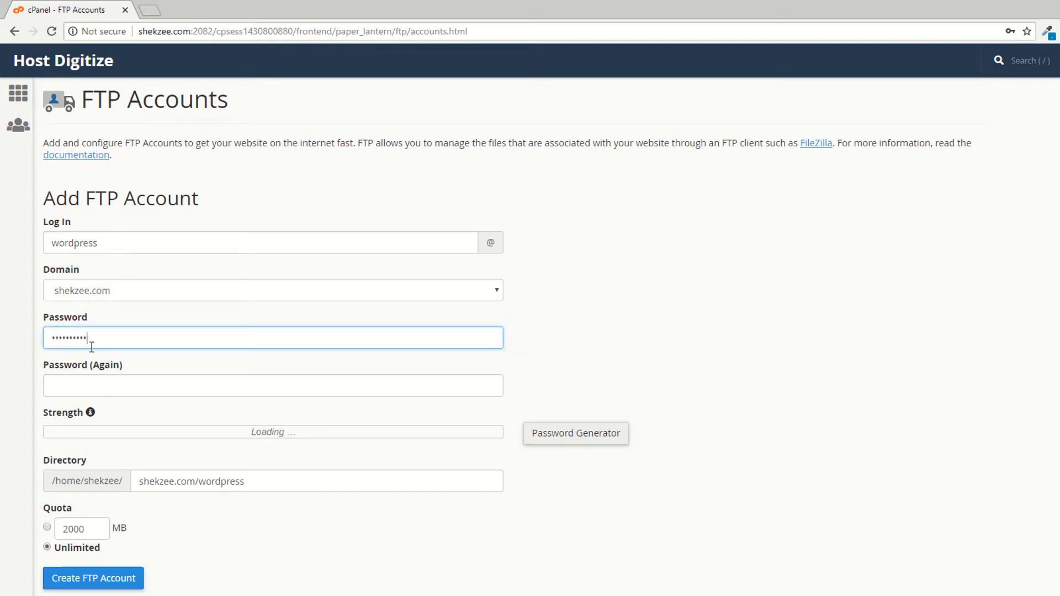
type("•")
key("Tab")
type("•••")
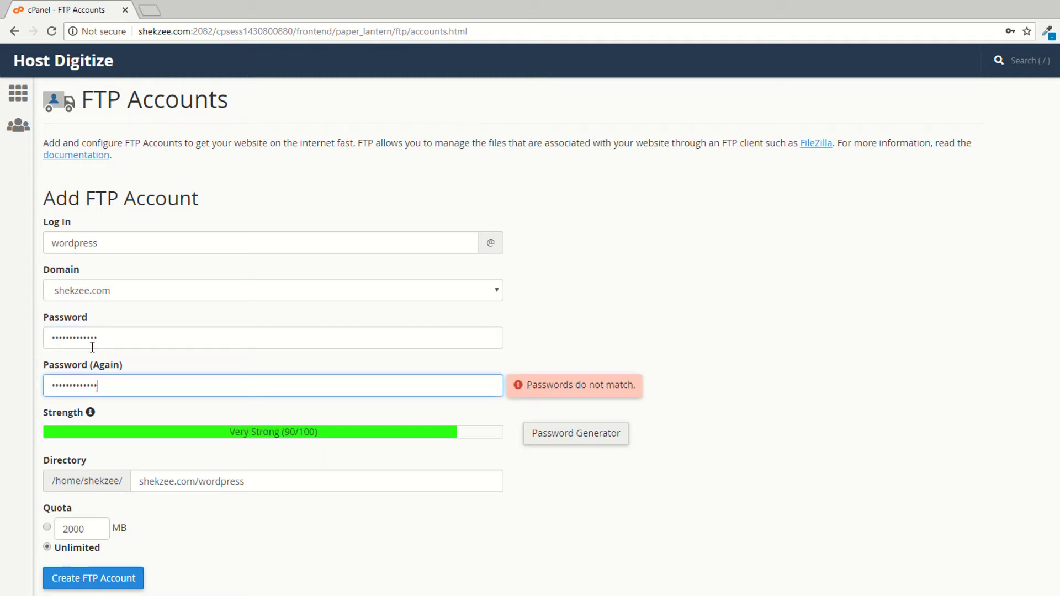
left_click(863, 220)
- Replace the contents of both password fields with matching entries of the new FTP account's password
left_click(111, 338)
left_click_drag(166, 386, 29, 378)
key("BackSpace")
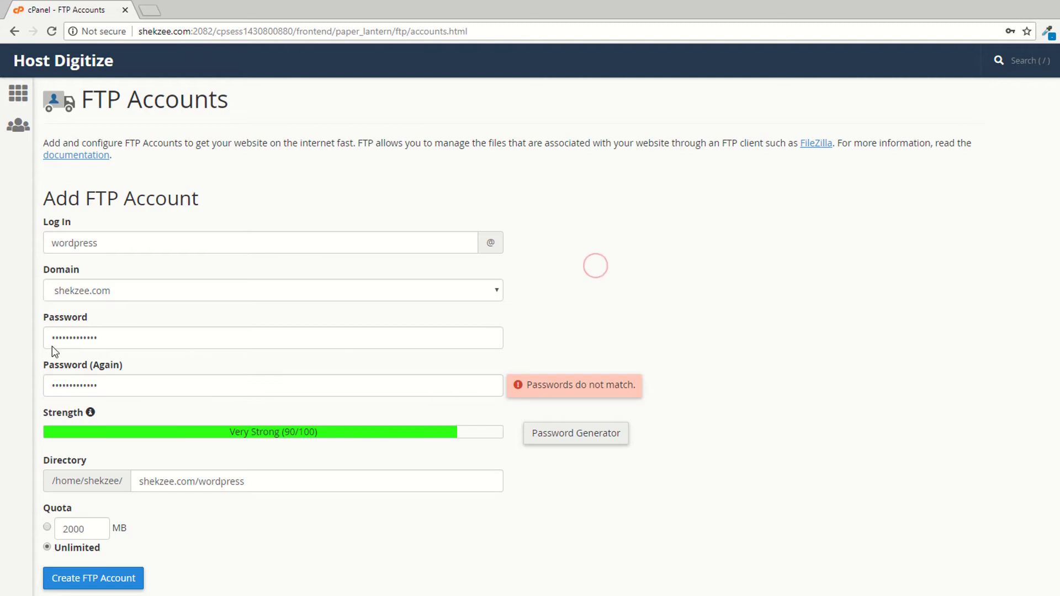
left_click_drag(123, 338, 6, 334)
type("••••••••")
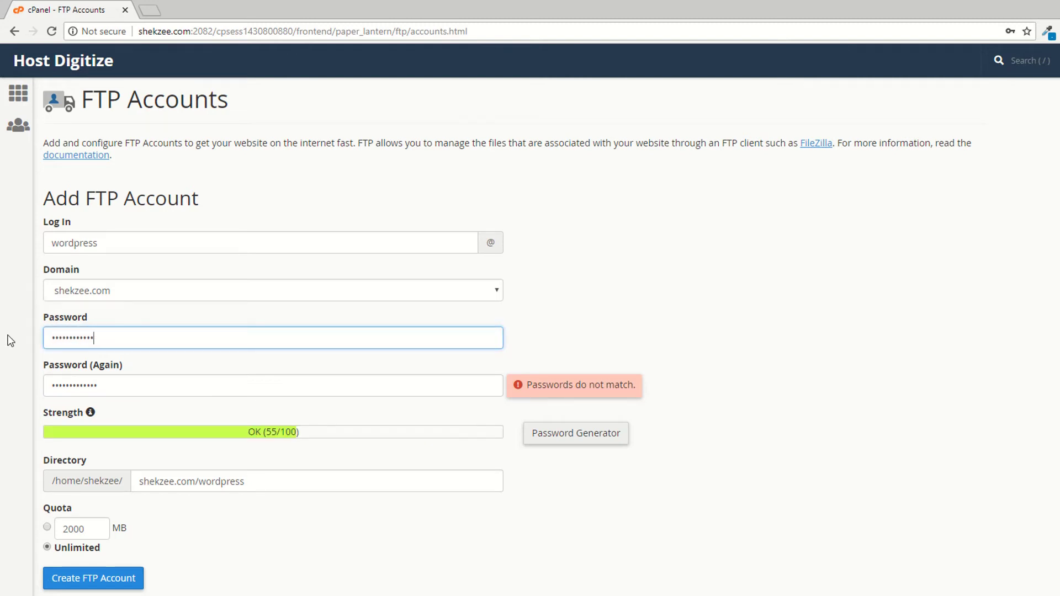
type("••")
key("Tab")
type("•••••••••••••")
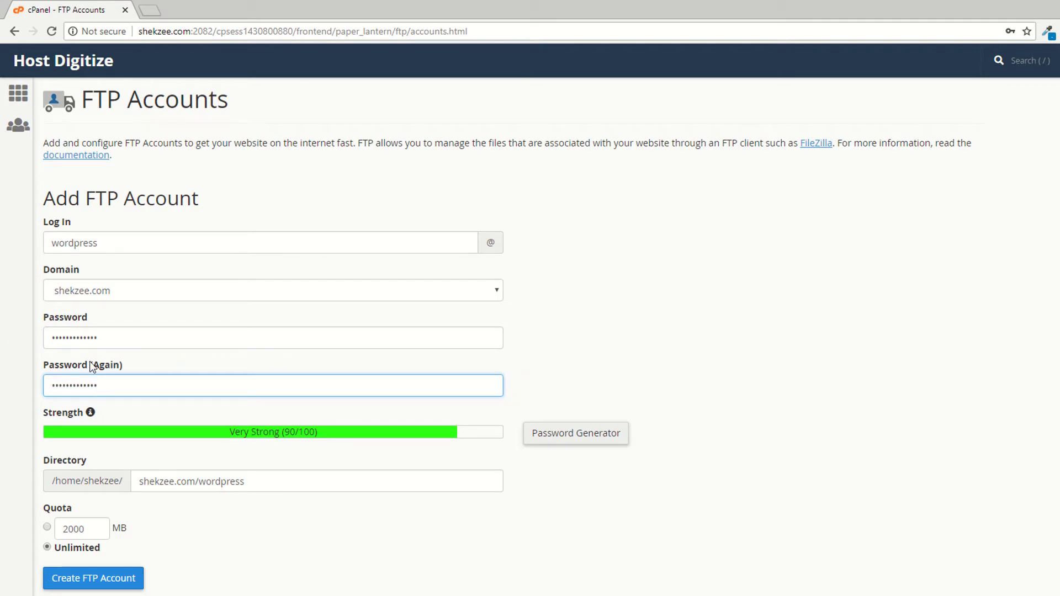
left_click(749, 346)
- Open the public_html folder in File Manager while keeping the FTP account form open in its own browser tab
scroll(250, 347, "down", 1)
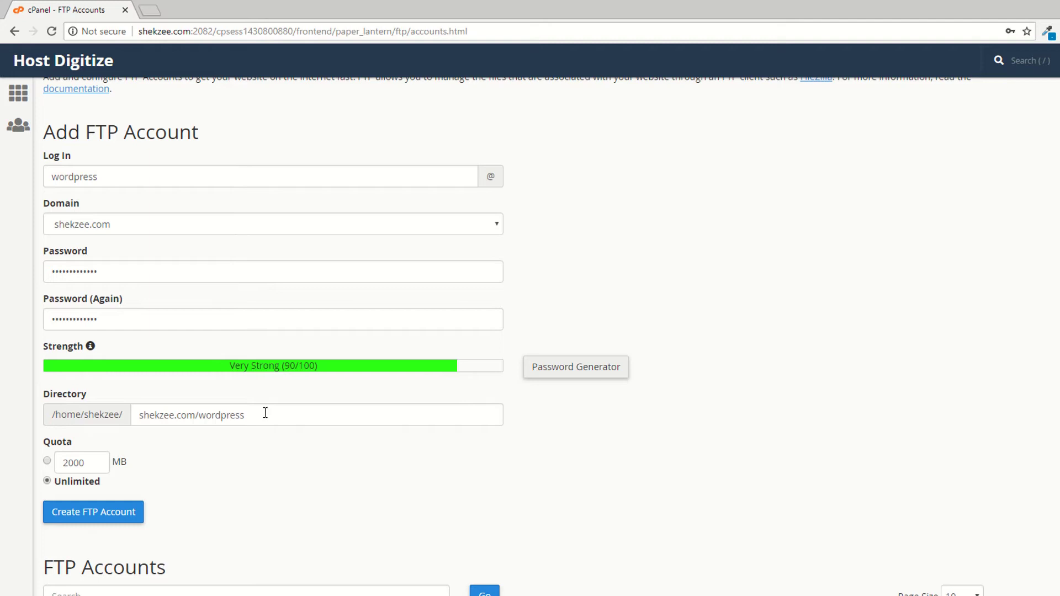
left_click(18, 92)
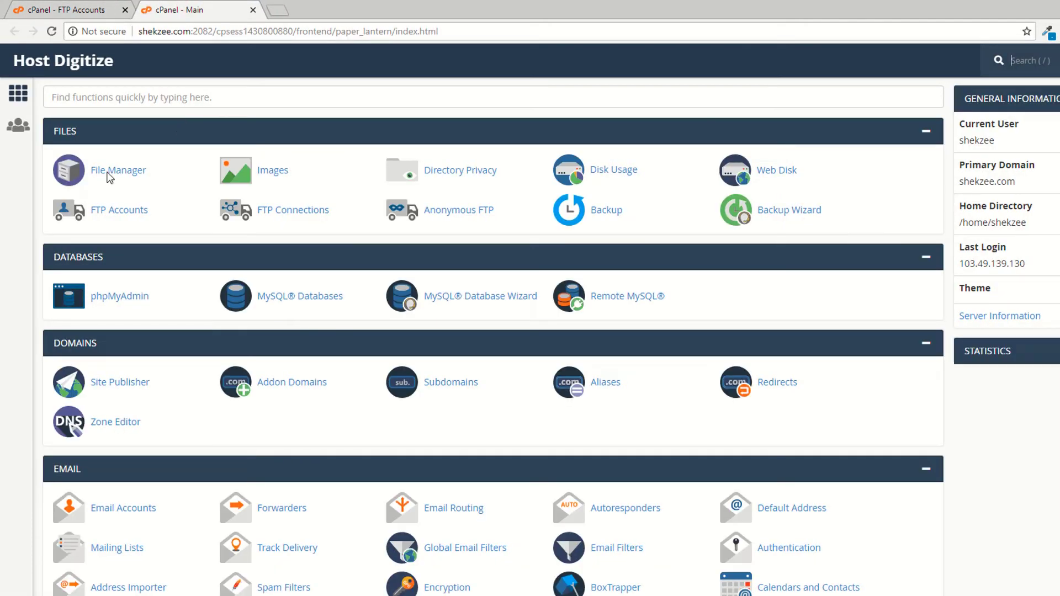
left_click(119, 168)
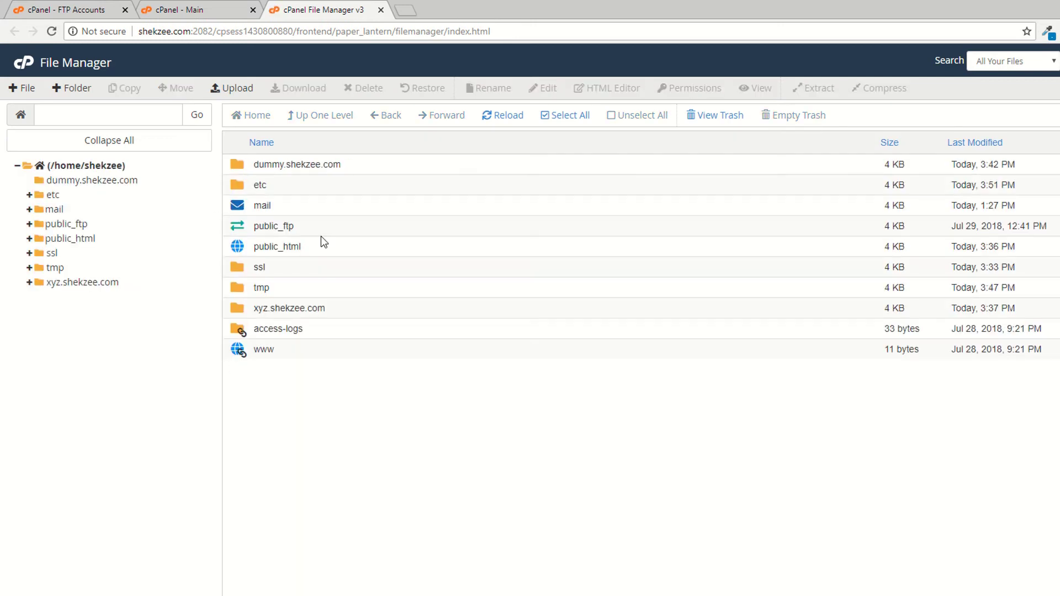
double_click(237, 248)
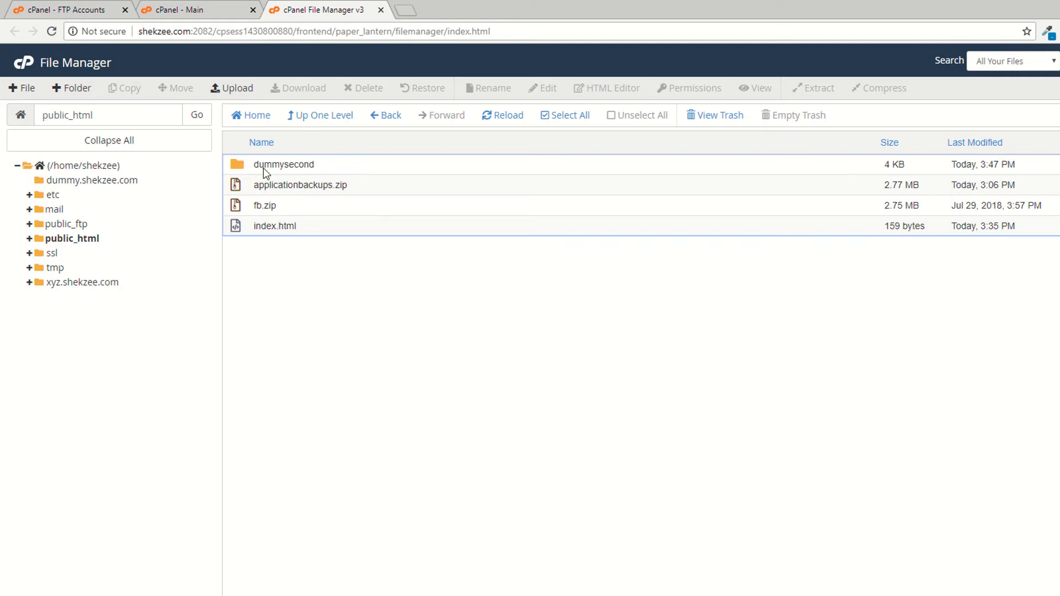
- View the dummysecond folder's name in its rename dialog, then go back to the FTP account form without renaming it
right_click(233, 167)
left_click(263, 217)
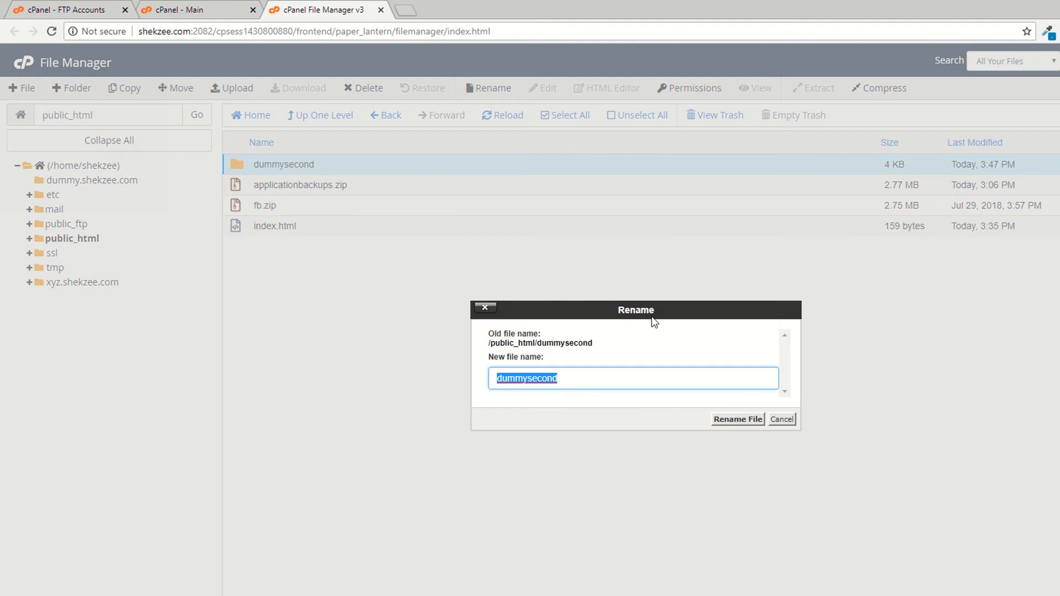
left_click(781, 419)
left_click(70, 13)
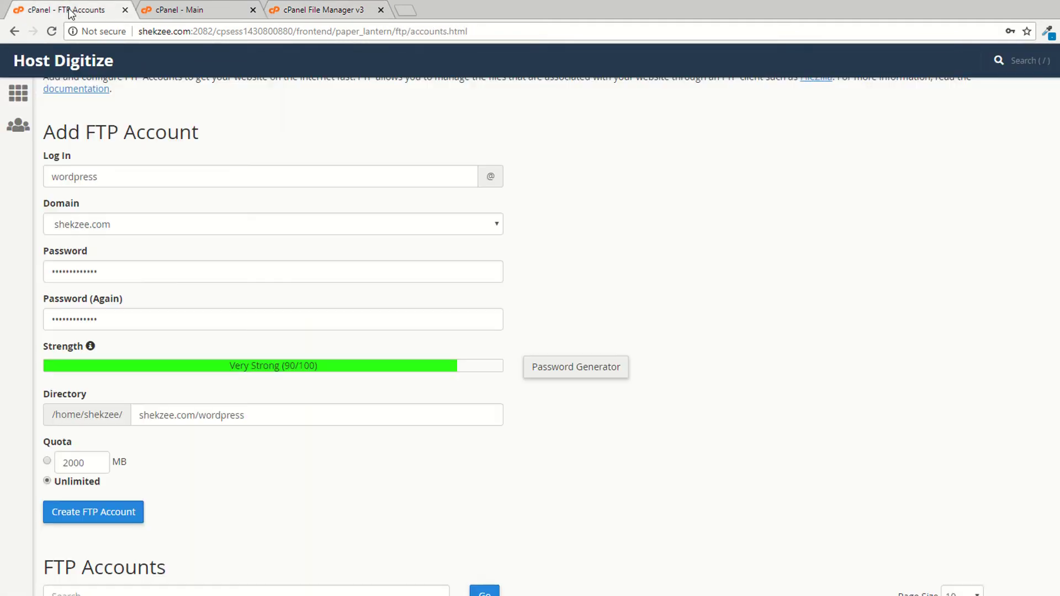
- Return to File Manager and expand public_html in the folder tree to check the path to dummysecond
left_click(311, 8)
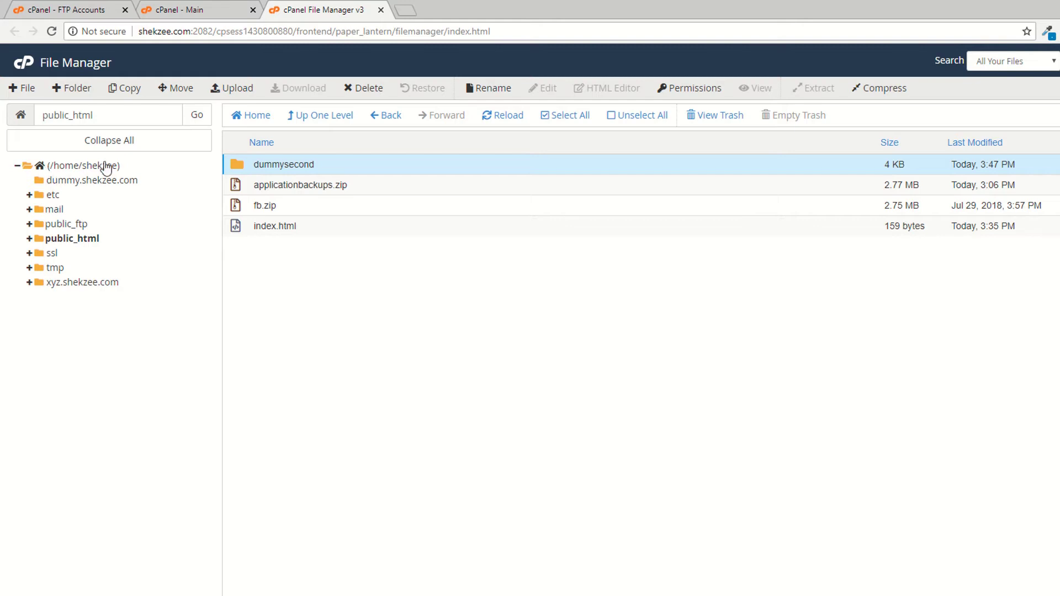
left_click(31, 240)
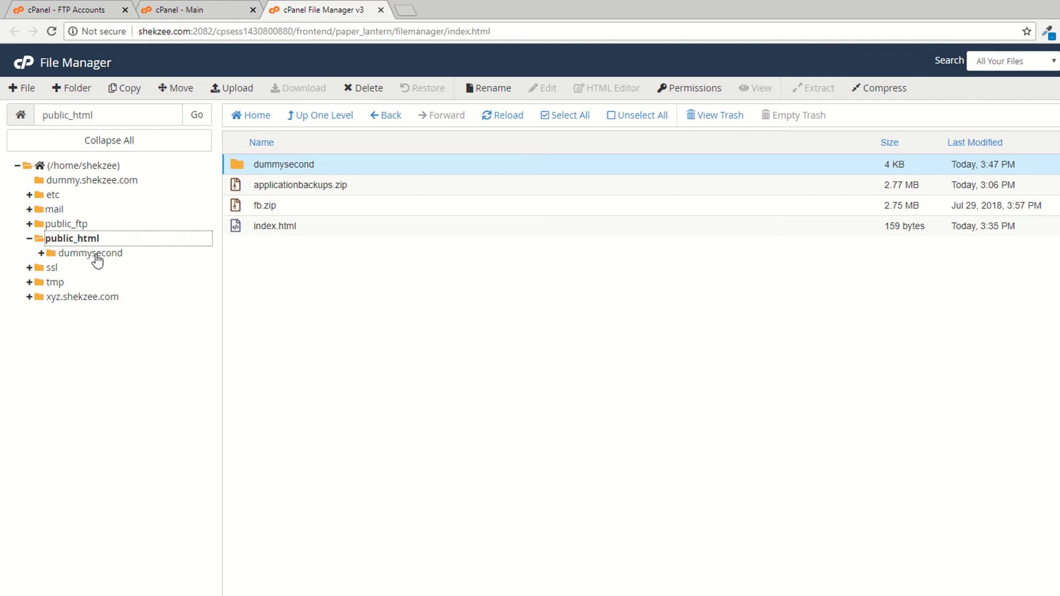
- Set the wordpress FTP account's directory to public_html and create the account
left_click(102, 8)
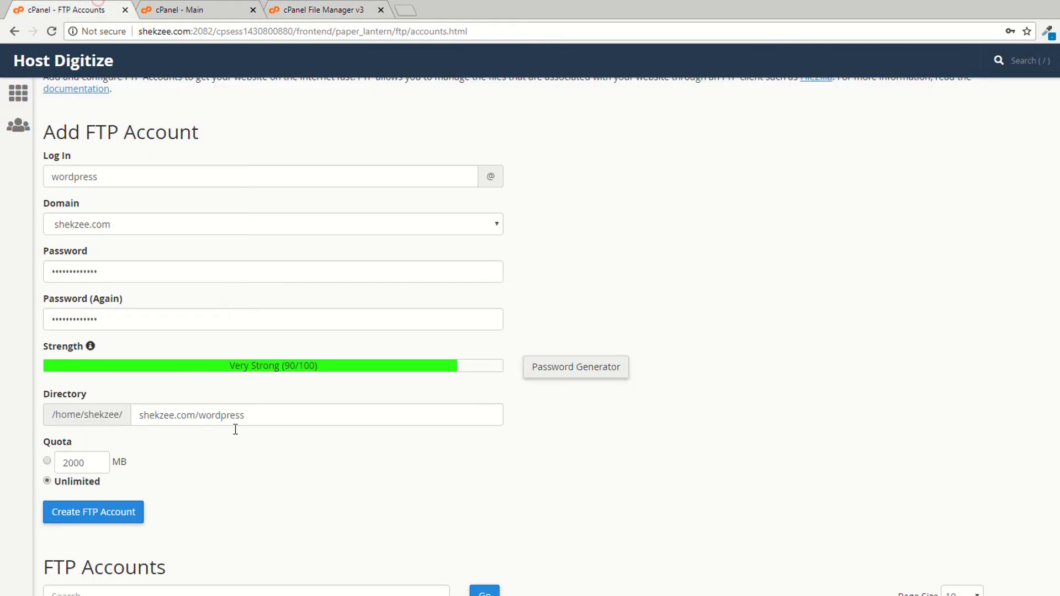
triple_click(276, 409)
key("BackSpace")
type("public_html")
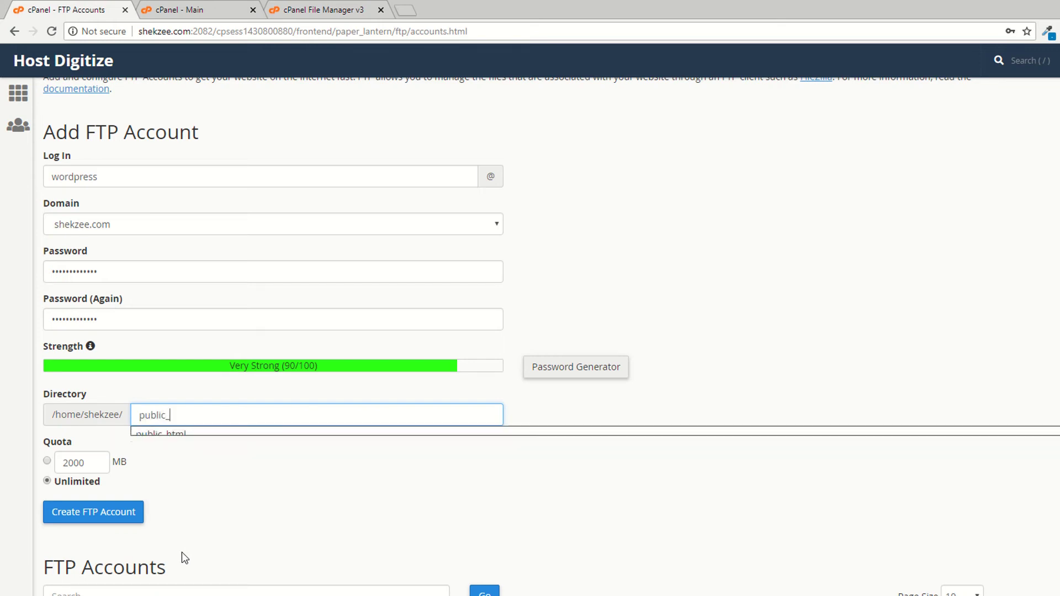
key("Down")
key("Return")
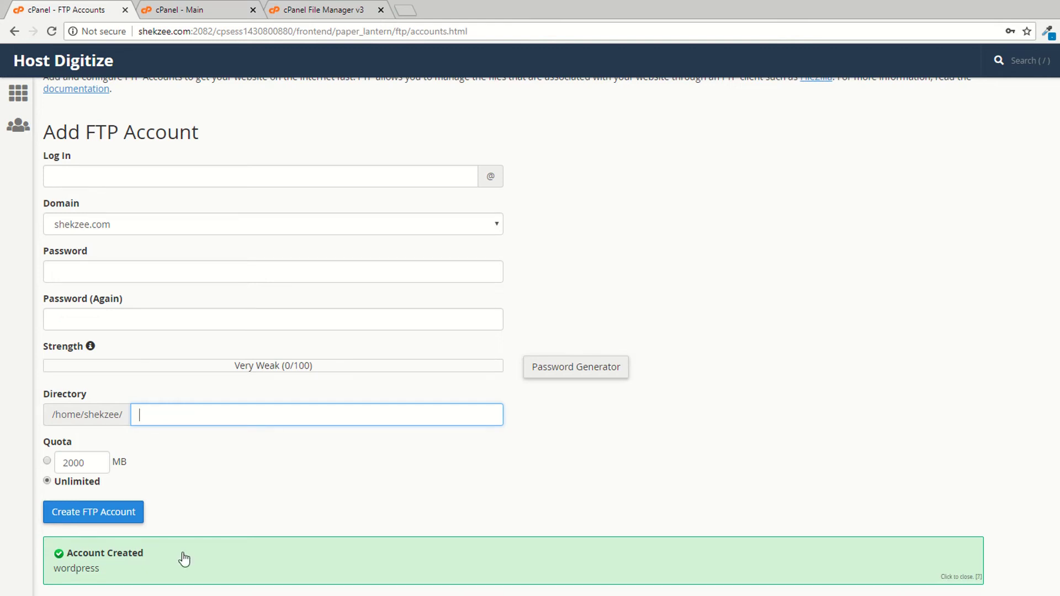
- Delete the newly created wordpress FTP account from the FTP accounts list
scroll(181, 551, "down", 5)
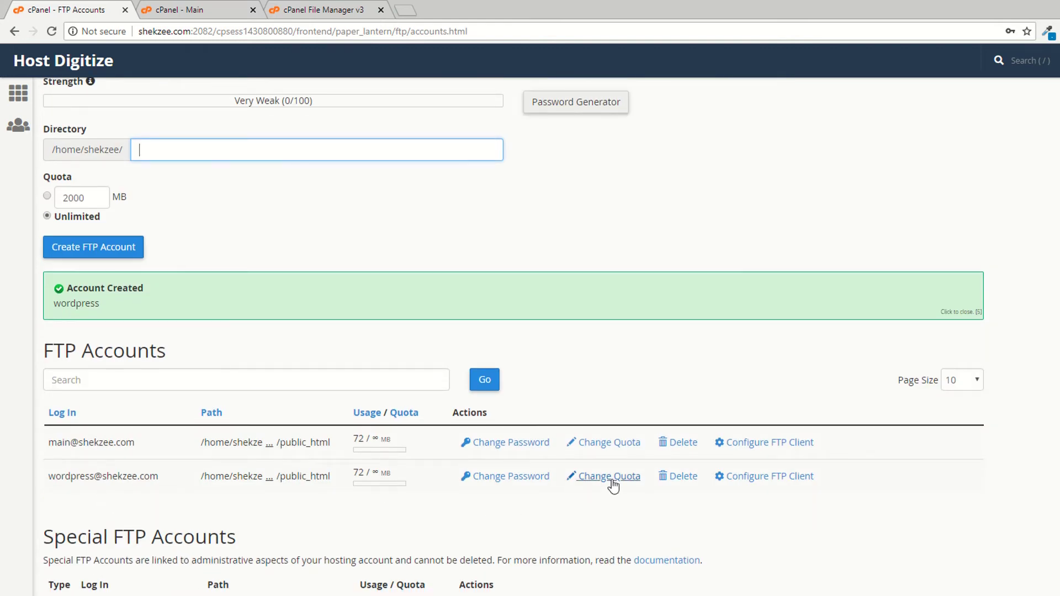
left_click(680, 476)
left_click(47, 549)
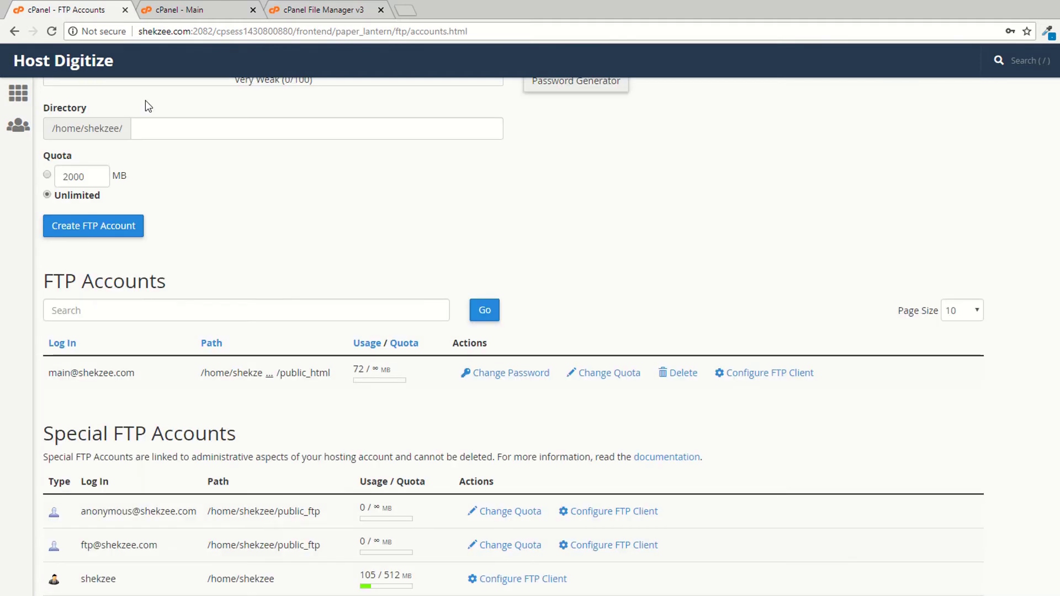
- Reload File Manager and open dummysecond inside public_html to view its WordPress files
key("ctrl+Tab")
key("ctrl+Tab")
left_click(51, 31)
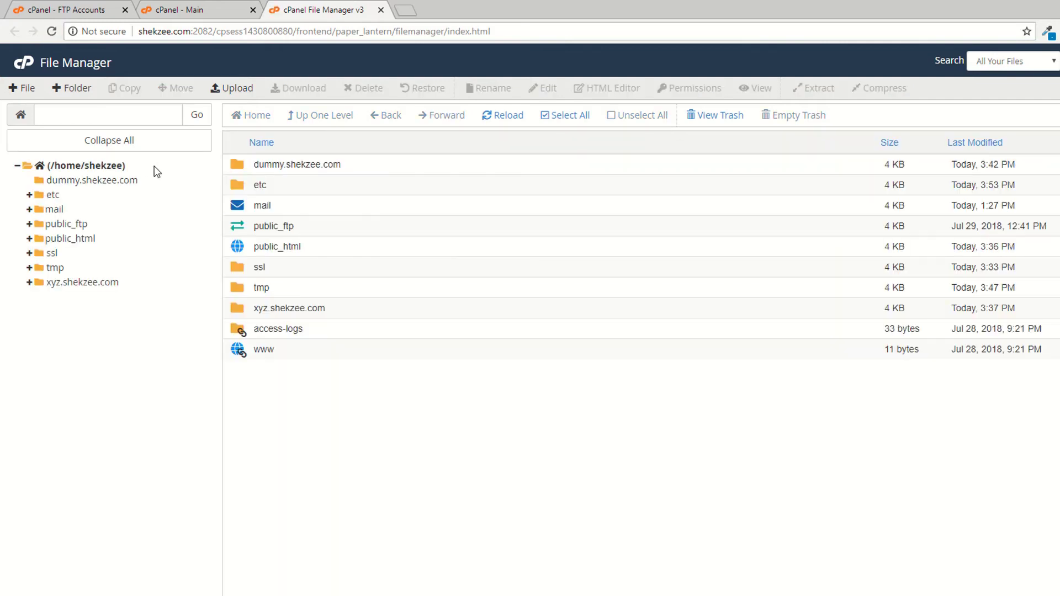
double_click(276, 247)
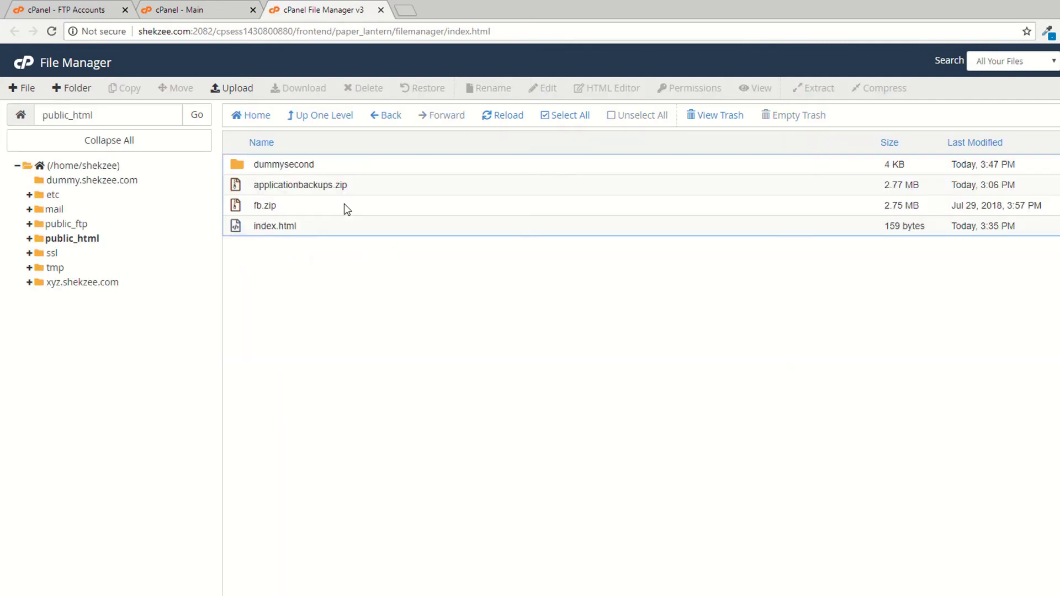
double_click(284, 164)
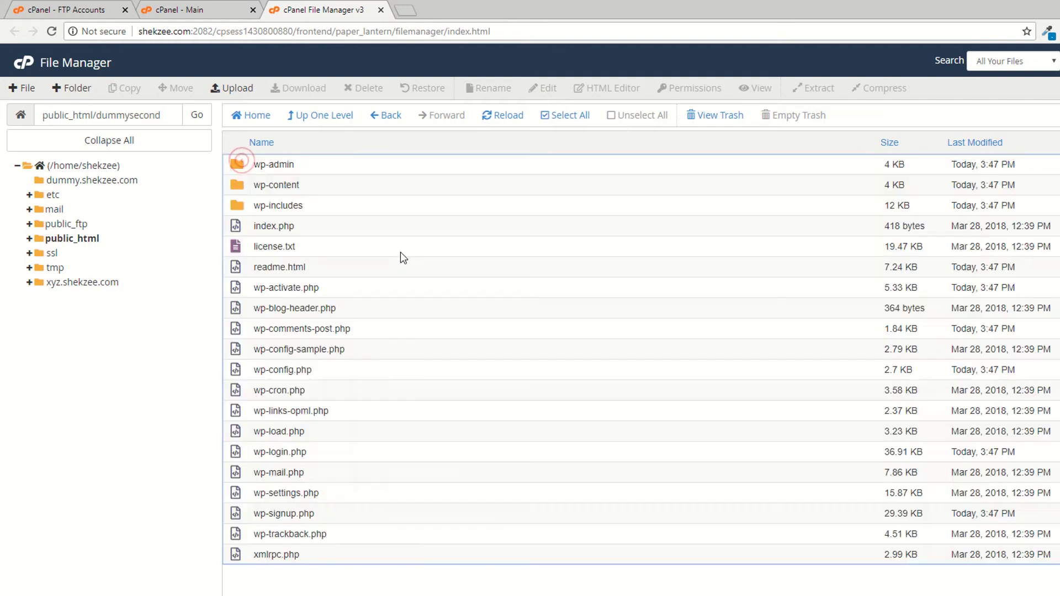
- Return to the FTP account form, enter wordpress as the login and keep shekzee.com as the domain
key("ctrl+1")
scroll(157, 243, "up", 6)
left_click(98, 246)
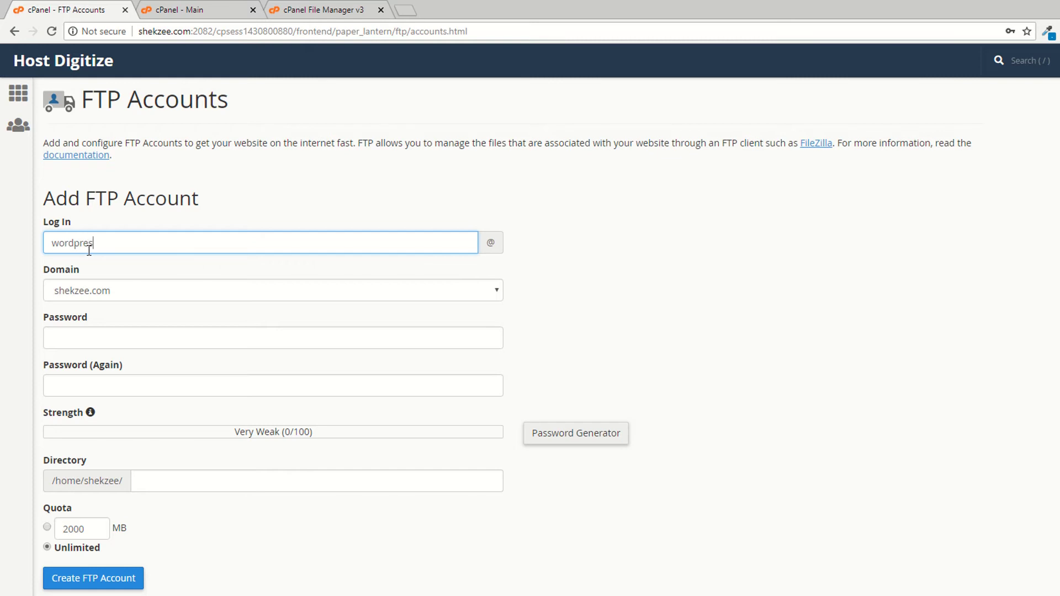
left_click(95, 293)
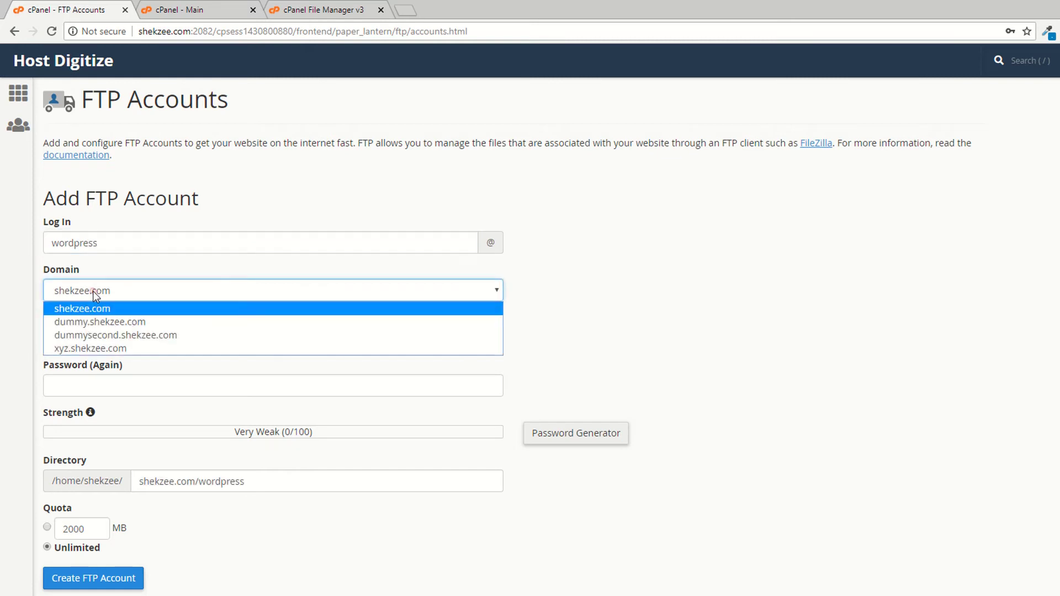
left_click(92, 290)
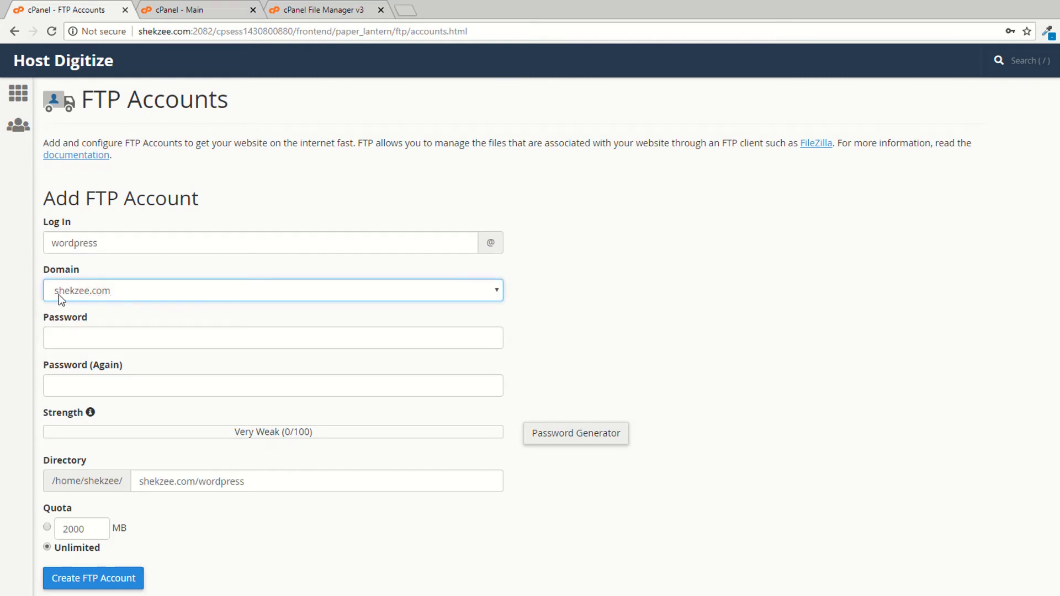
- Enter matching entries of the new FTP account's password in both password fields
left_click(65, 331)
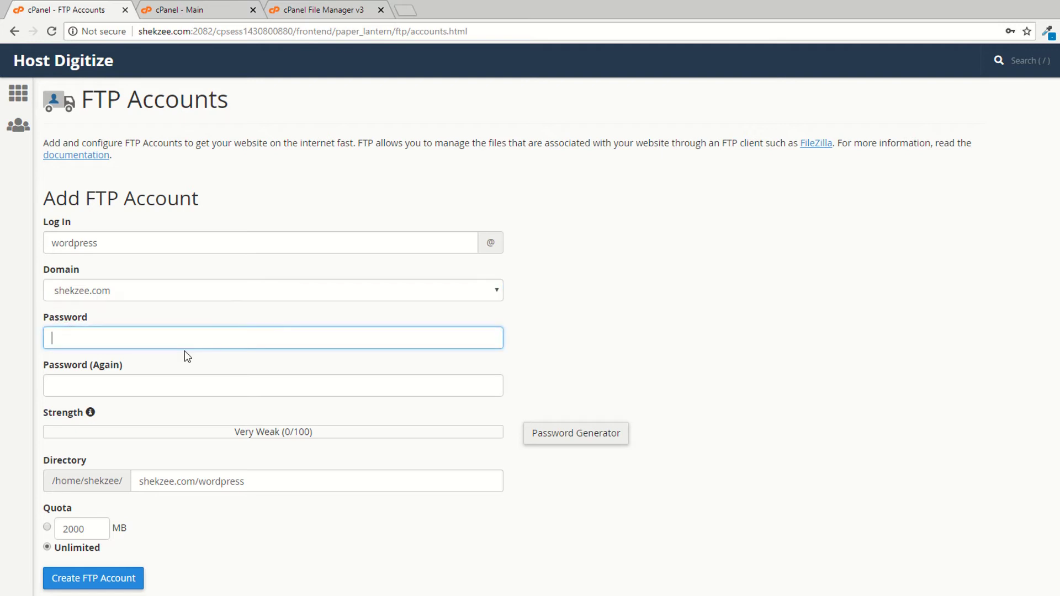
type("•••••••••••••")
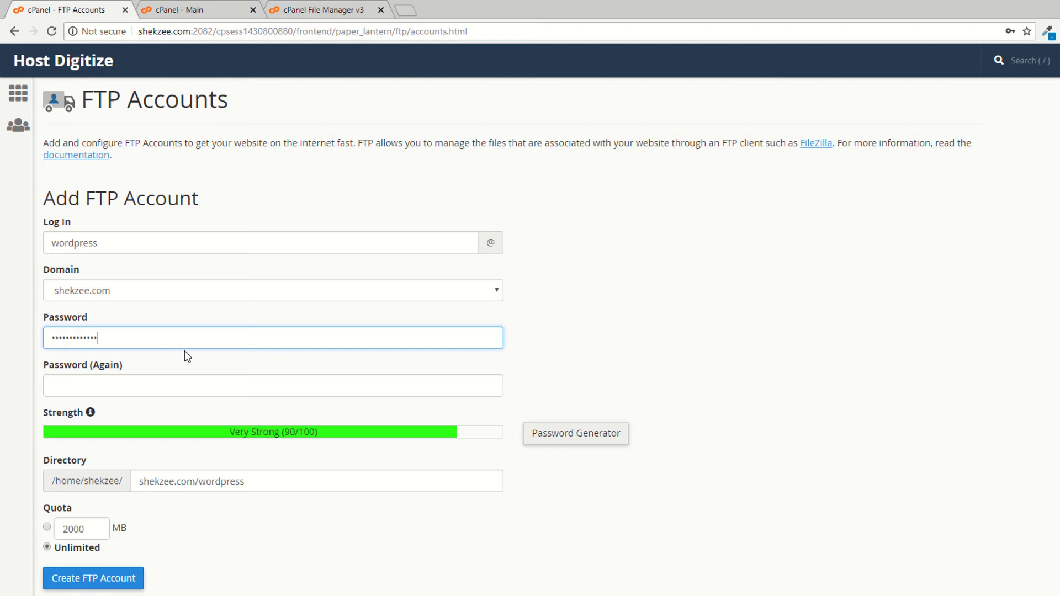
key("Tab")
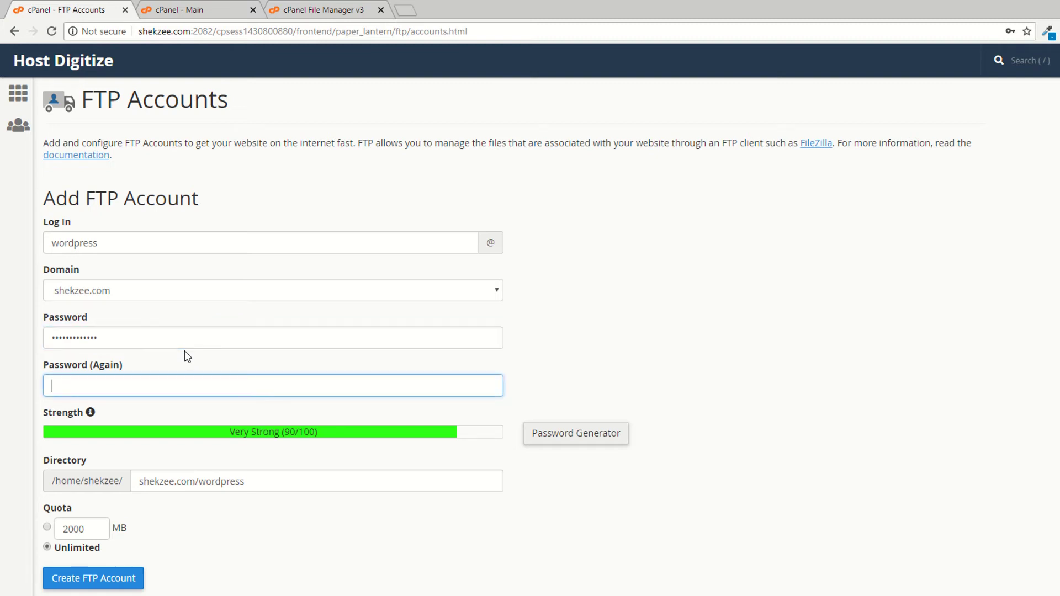
type("•••••••••••••")
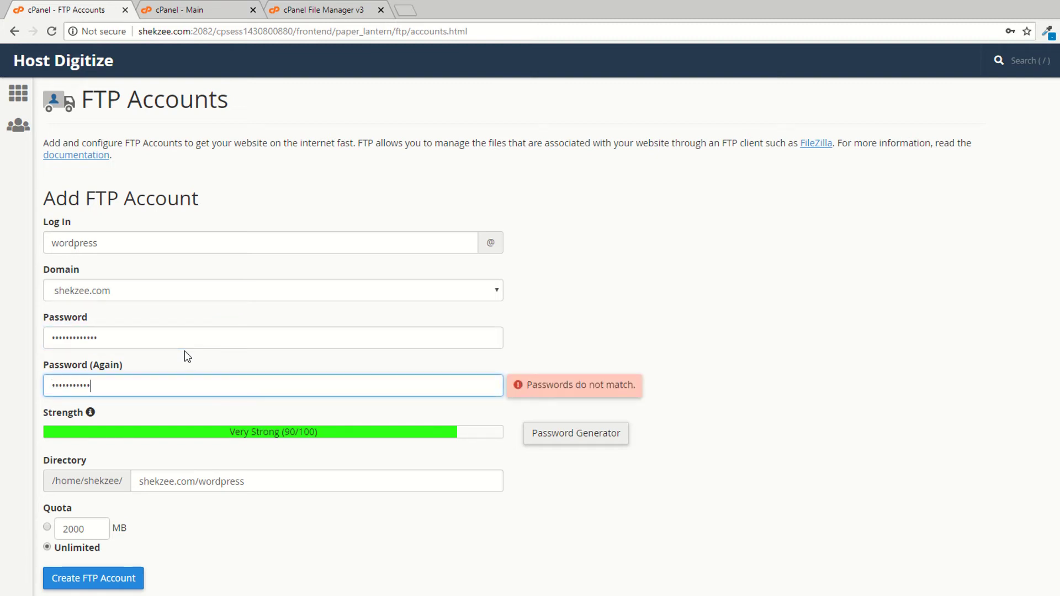
left_click(748, 319)
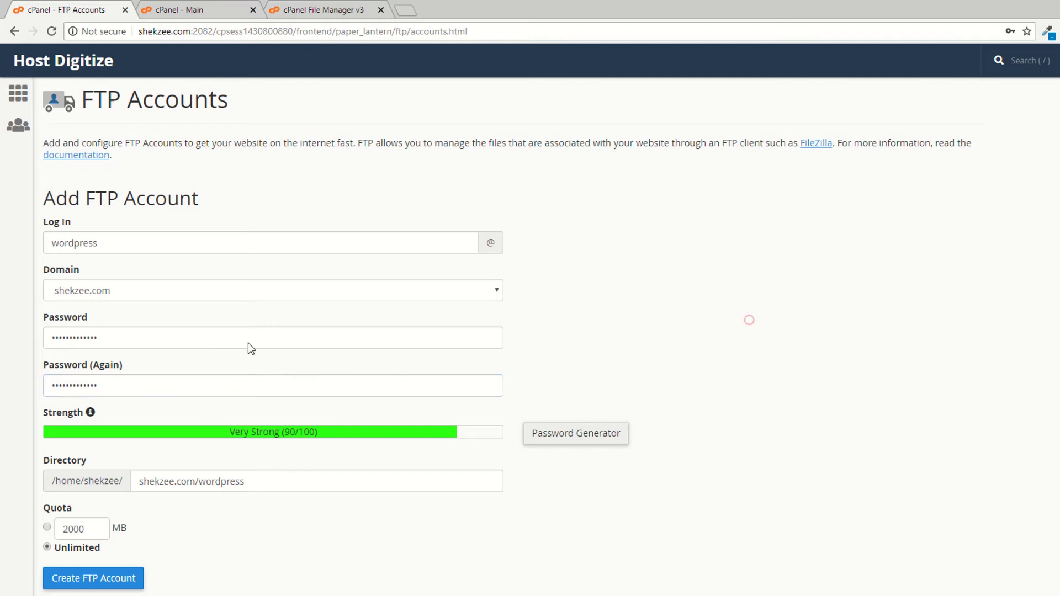
- Open a fresh File Manager at the home directory from the cPanel main page and close the surplus browser tabs
scroll(248, 348, "down", 1)
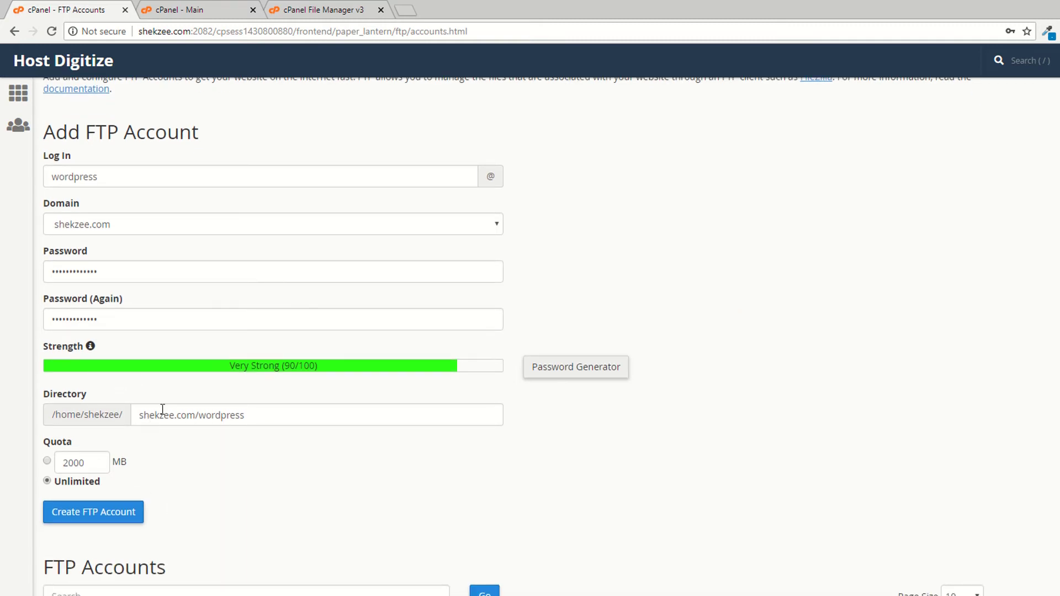
left_click(216, 10)
left_click(114, 172)
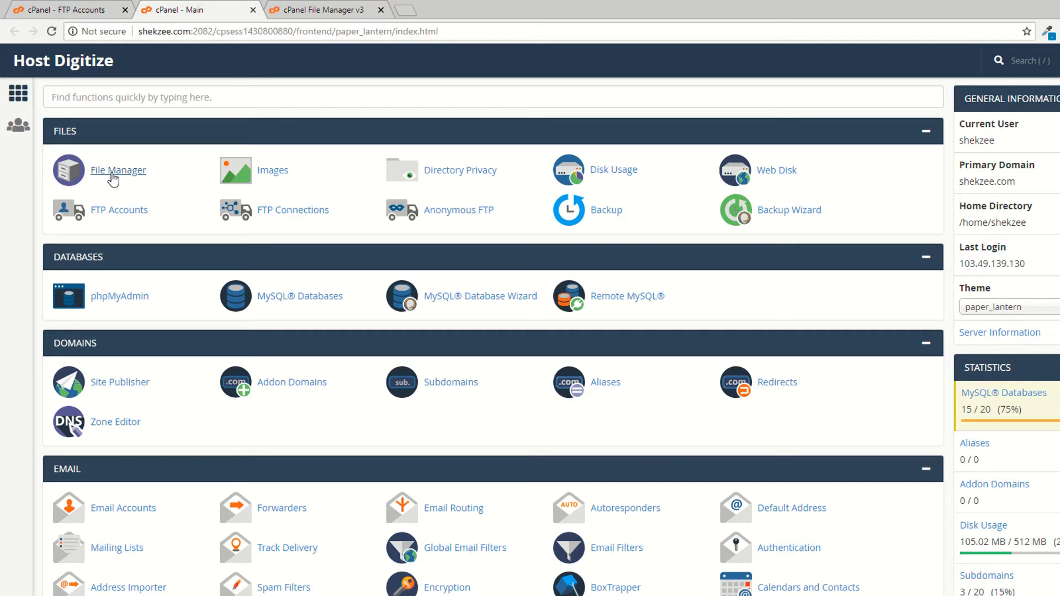
key("ctrl+w")
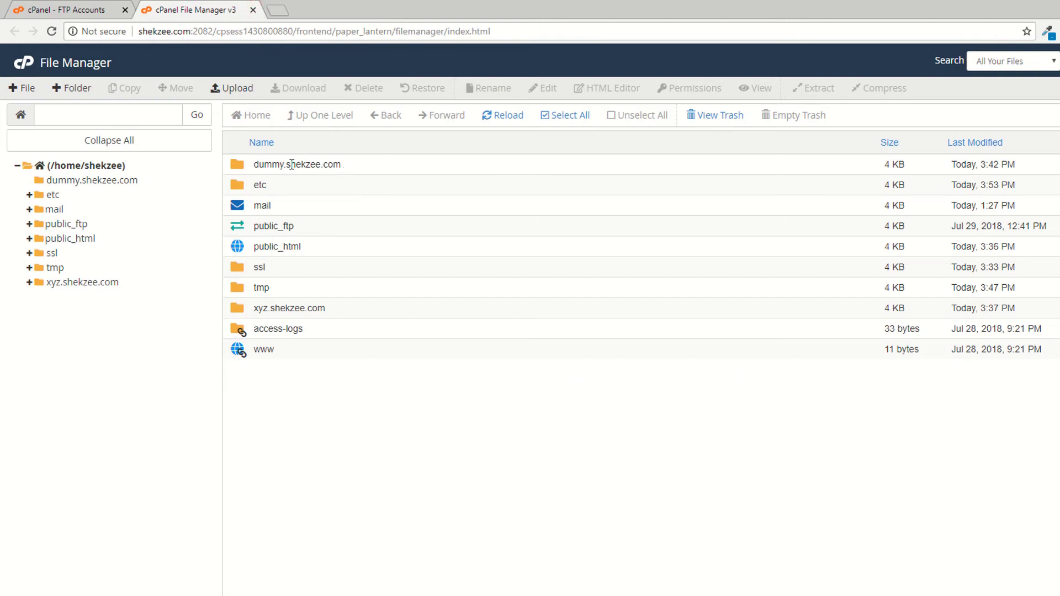
- Compare the FTP form's directory prefix with the File Manager folder tree, collapsing and re-expanding the home directory
left_click(60, 3)
left_click(214, 2)
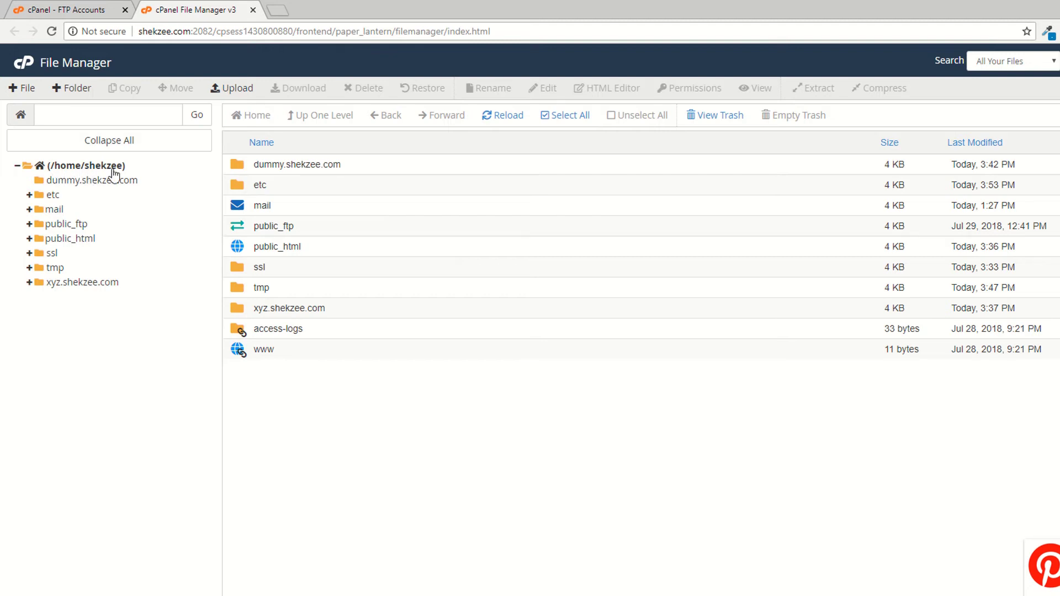
left_click(17, 165)
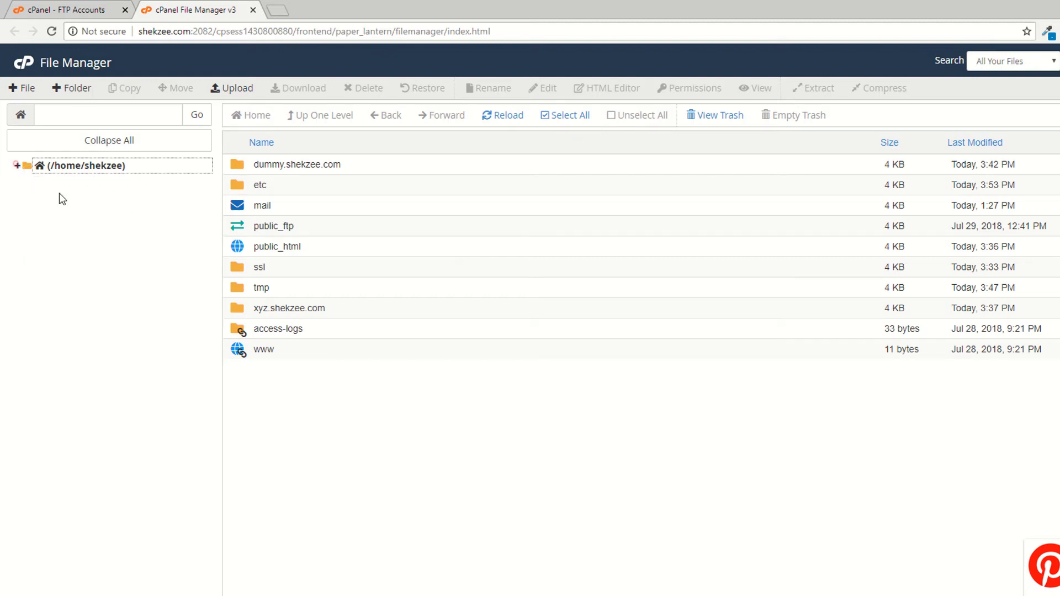
left_click(17, 165)
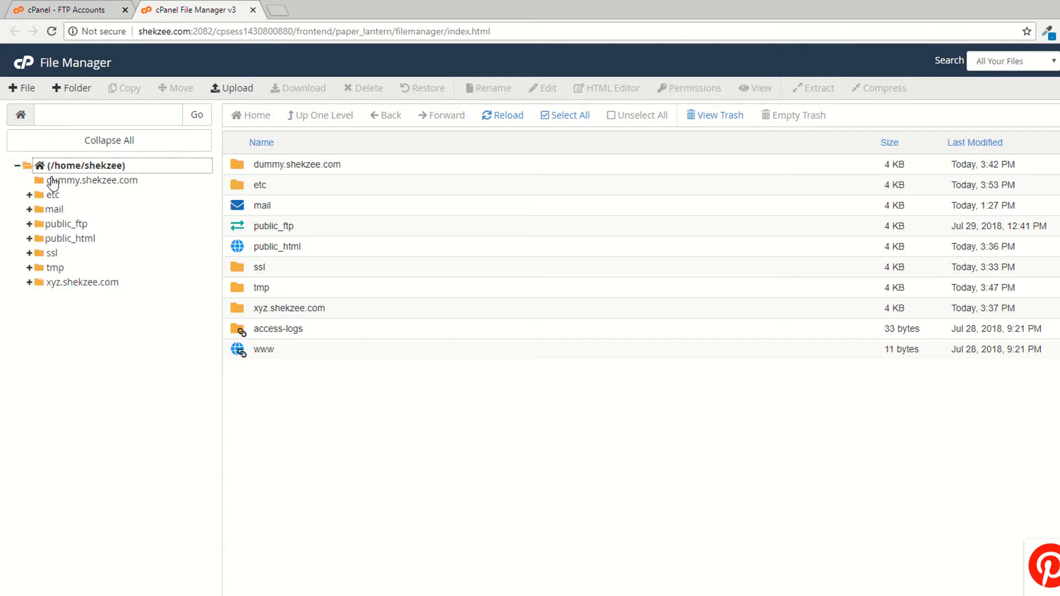
left_click(63, 8)
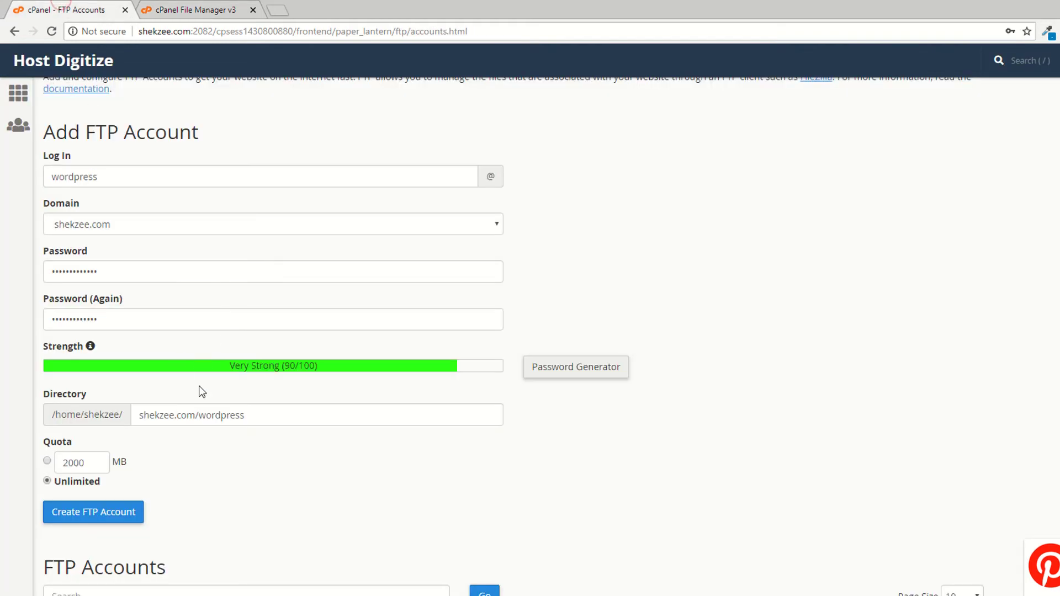
left_click(216, 8)
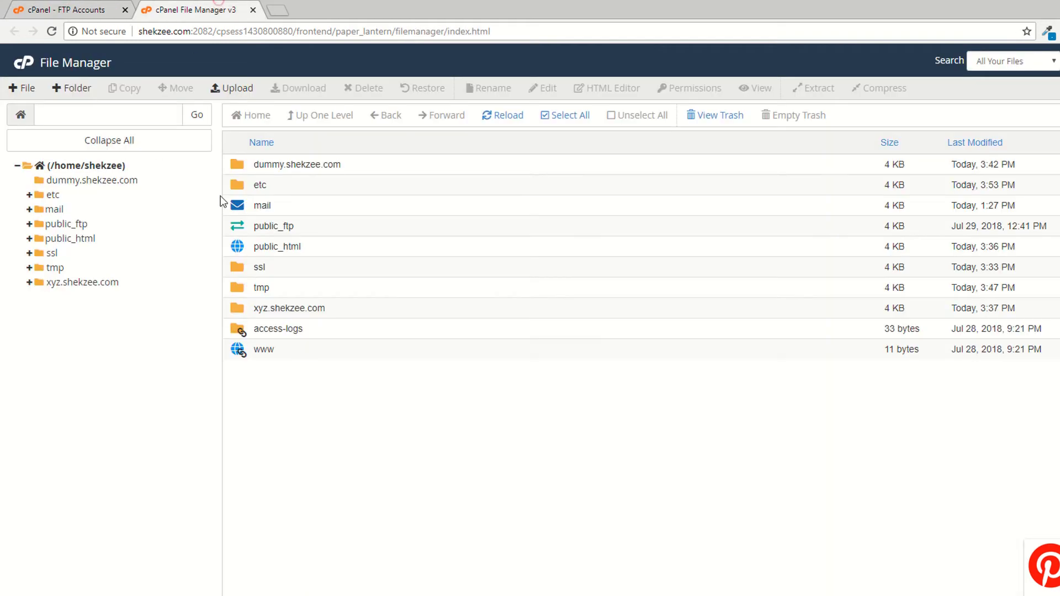
- Select the dummy.shekzee.com folder in File Manager and enter dummy.shekzee.com as the FTP account's directory
left_click(347, 165)
left_click(83, 8)
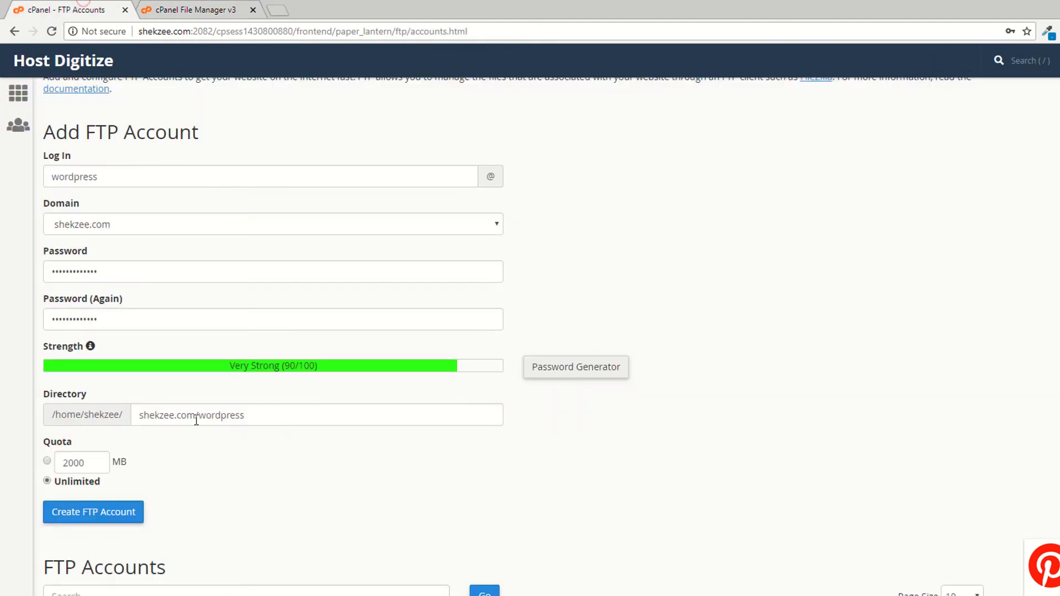
left_click_drag(140, 416, 331, 416)
type("dummy.")
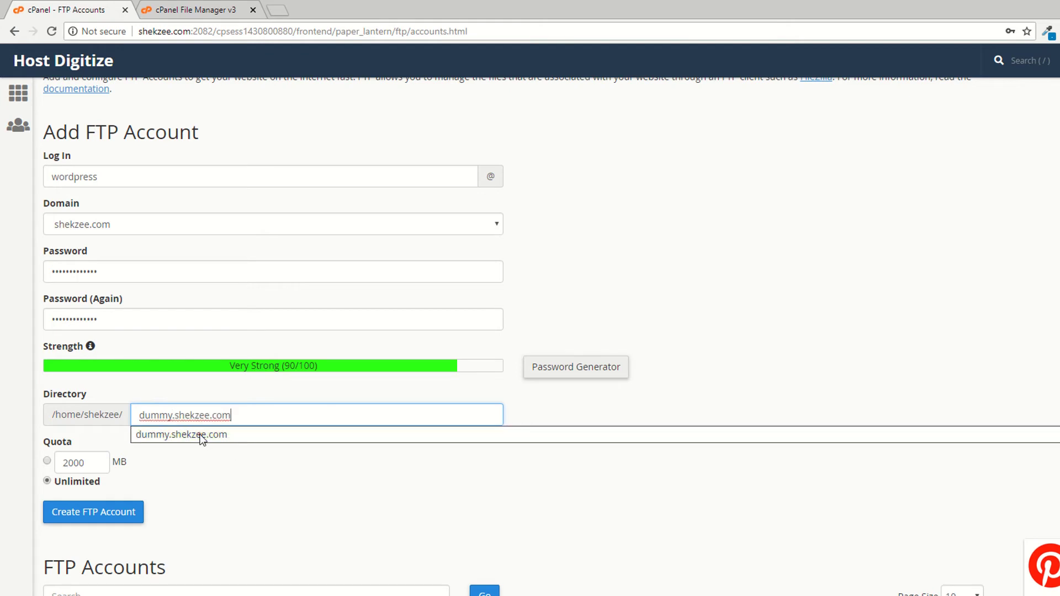
left_click(199, 435)
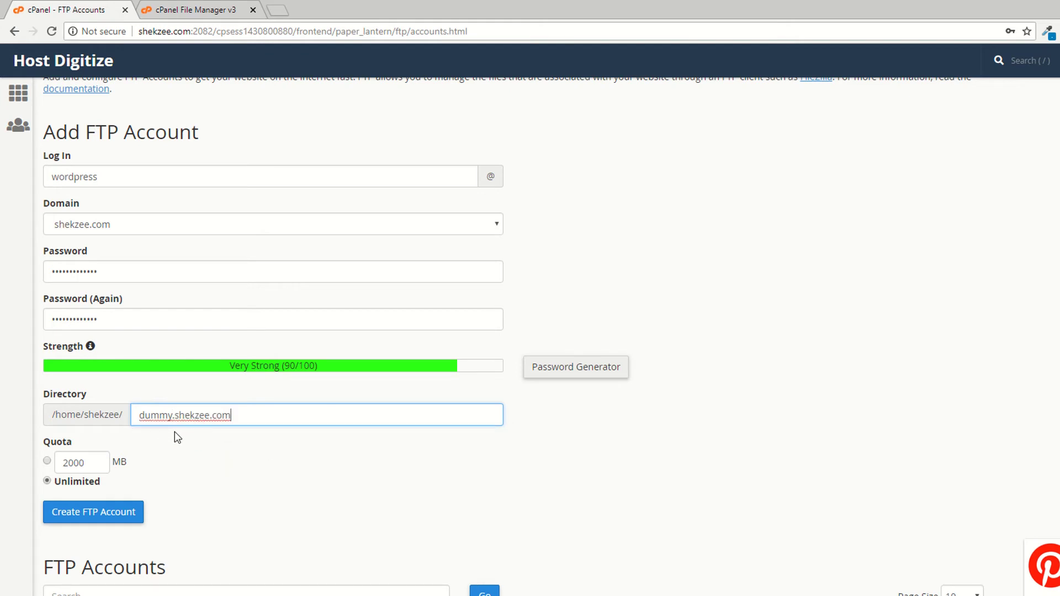
- Open dummysecond inside public_html in File Manager and copy the folder name from its path
key("ctrl+Tab")
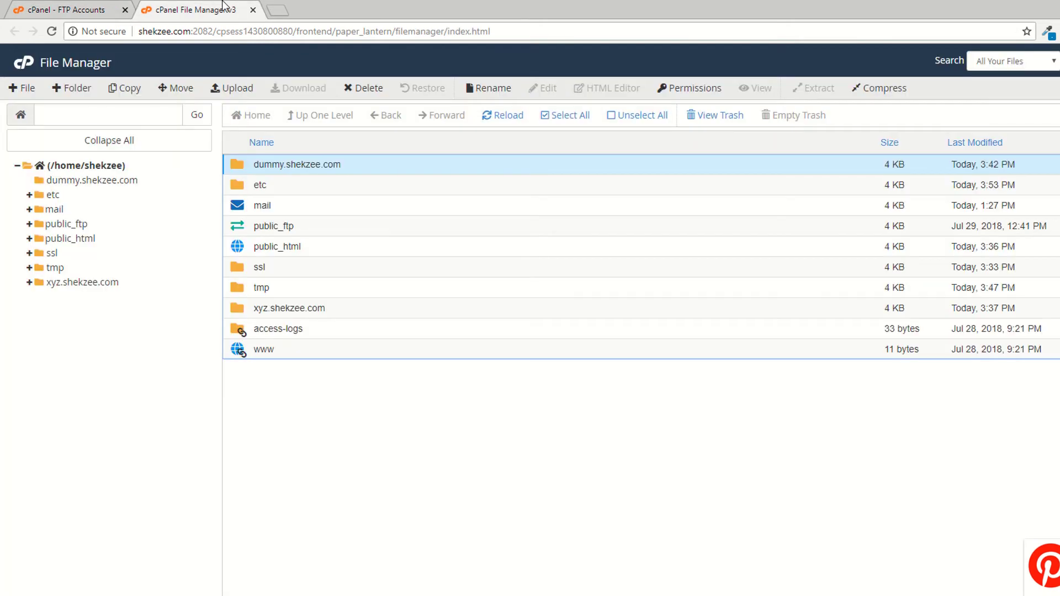
double_click(239, 249)
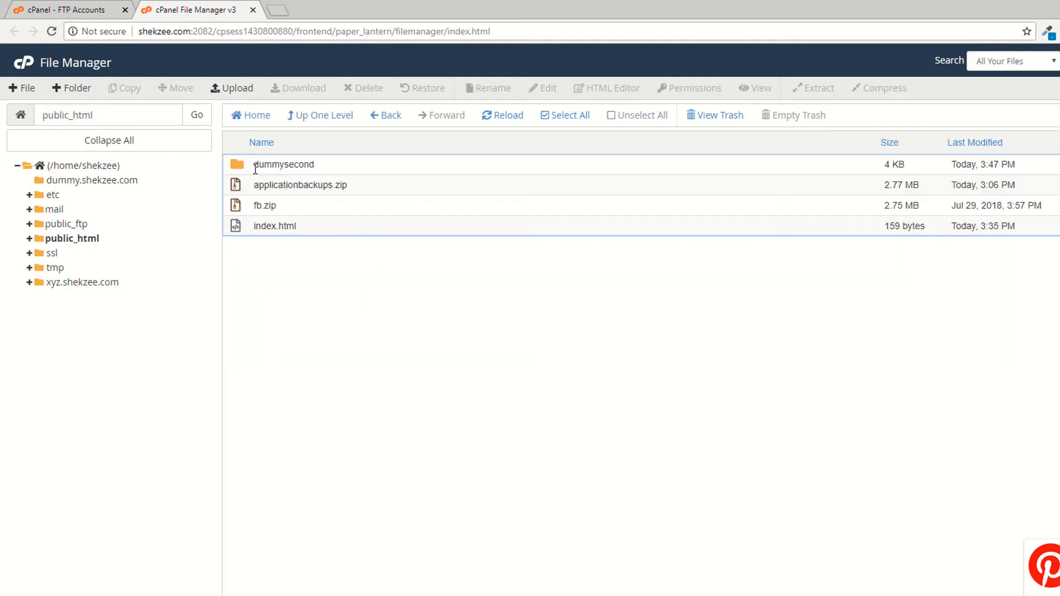
double_click(255, 165)
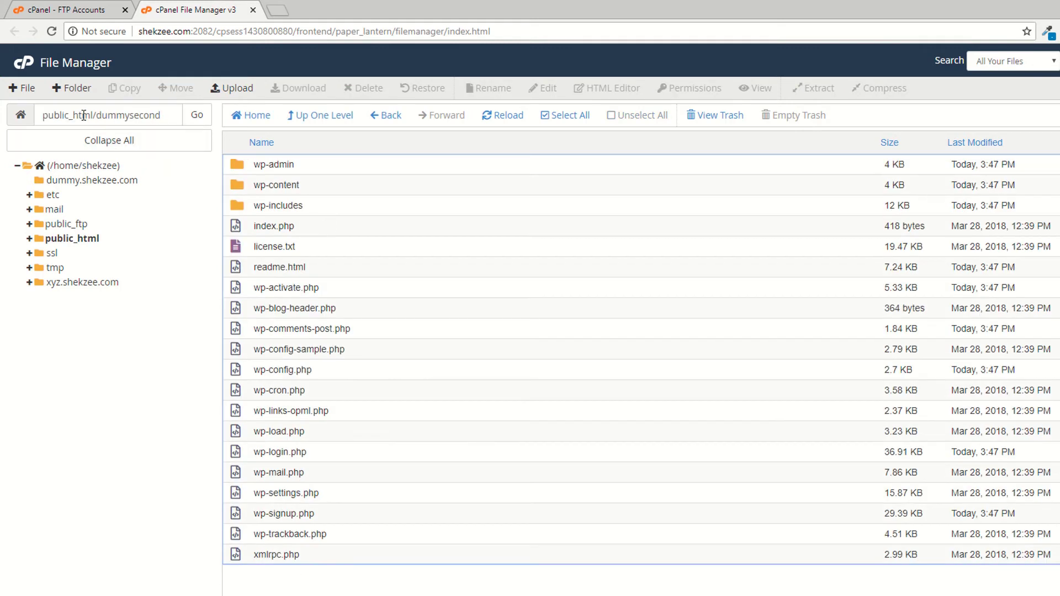
double_click(129, 117)
key("ctrl+c")
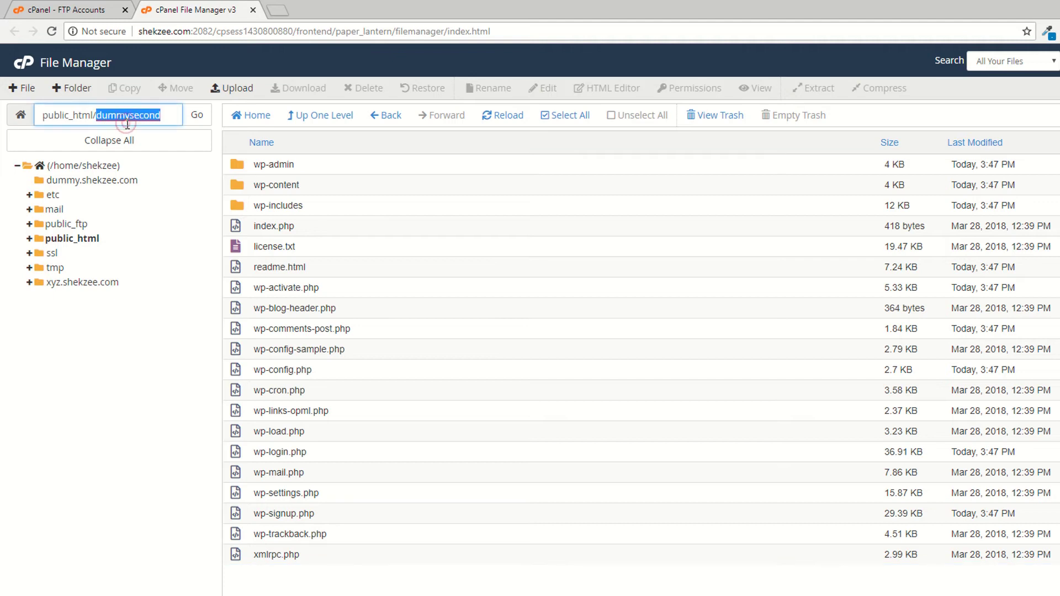
- Replace the FTP account's directory with public_html/dummysecond, pasting the copied folder name and accepting the suggested path
left_click(89, 10)
left_click_drag(136, 415, 334, 419)
type("public")
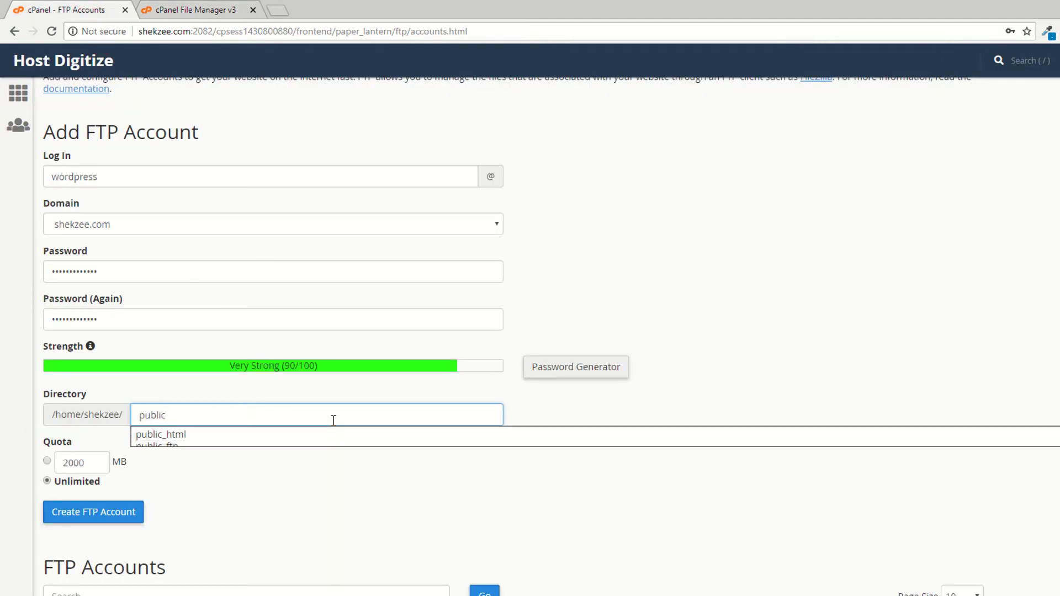
type("_html")
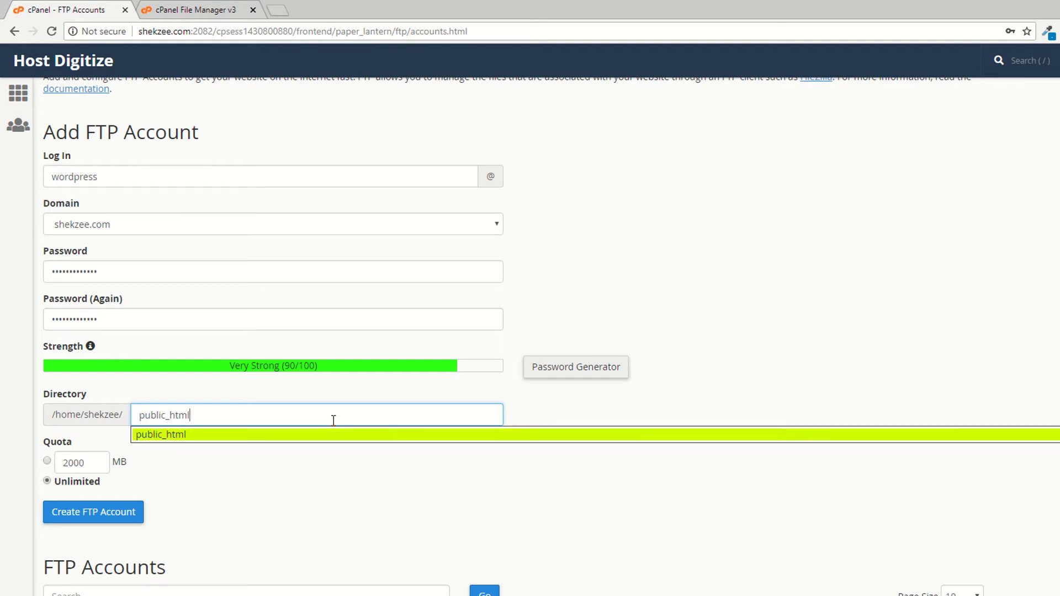
type("/")
key("ctrl+v")
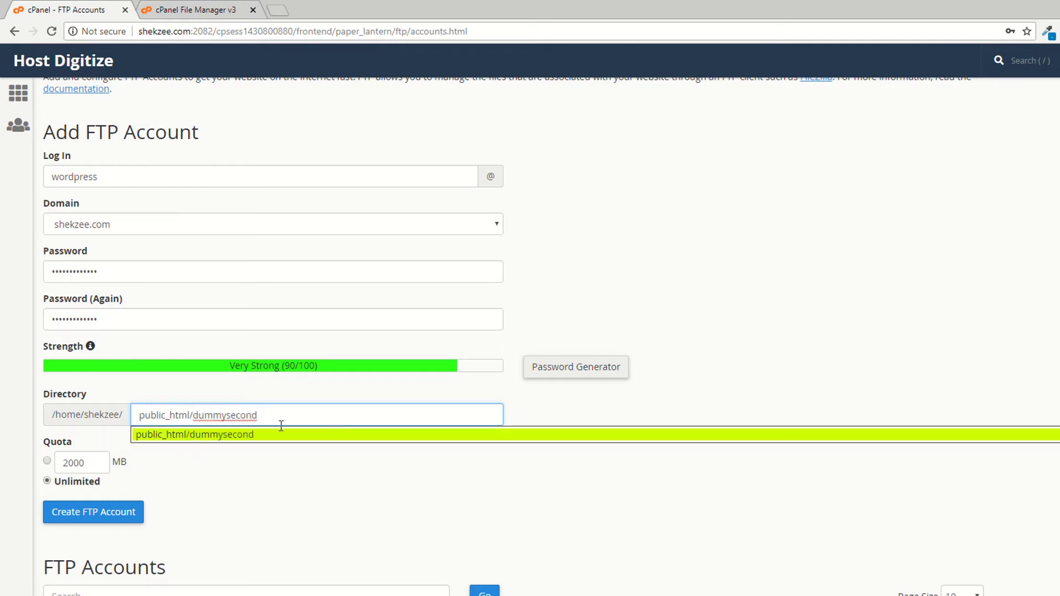
left_click(230, 439)
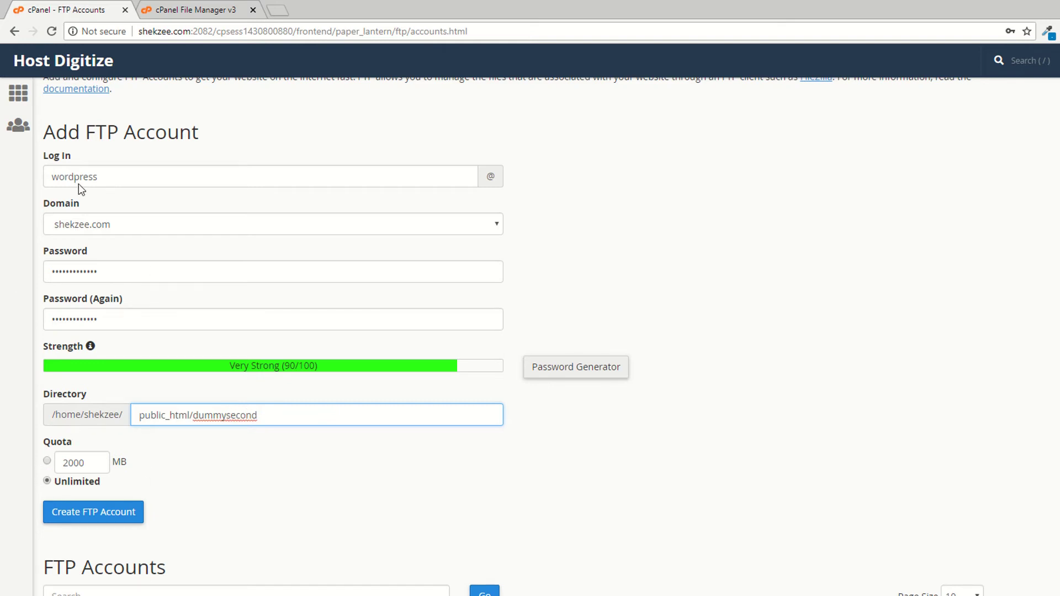
- Create the wordpress FTP account with an unlimited quota and select its login in the FTP Accounts list
left_click(48, 464)
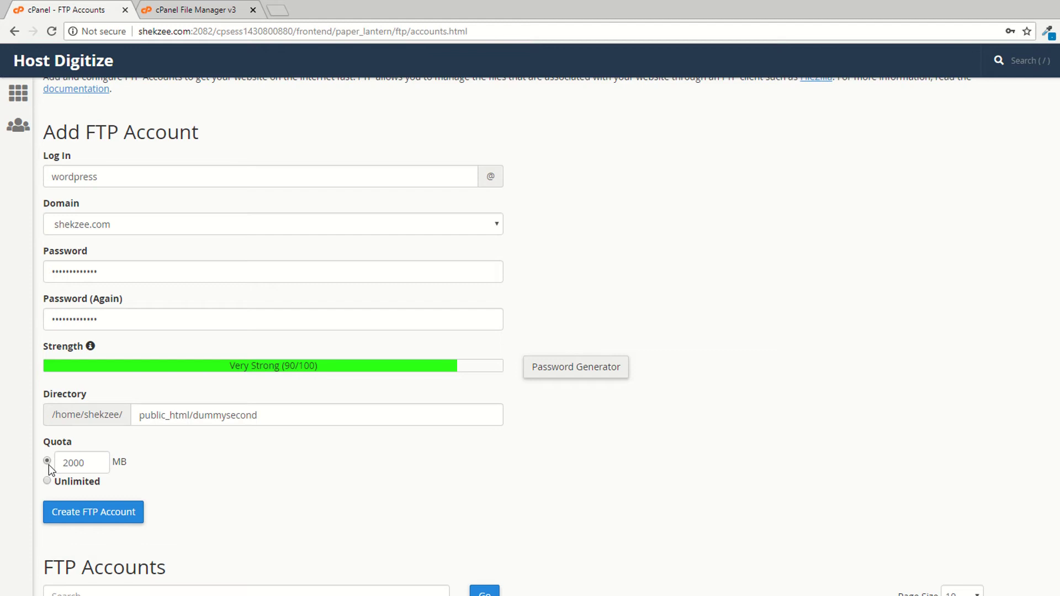
left_click(48, 481)
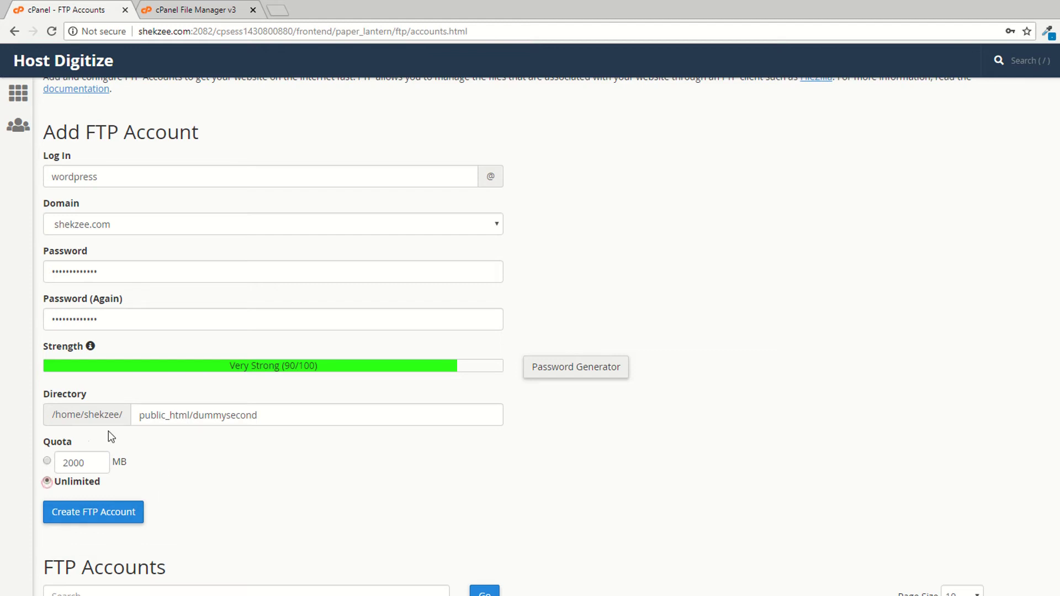
left_click(99, 529)
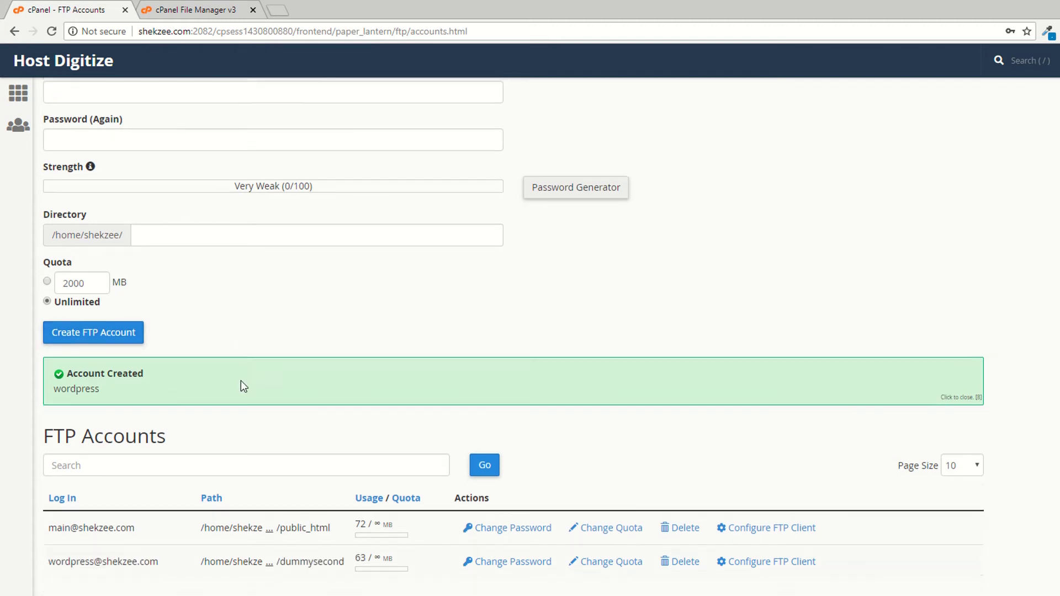
scroll(241, 380, "down", 3)
left_click_drag(44, 409, 165, 412)
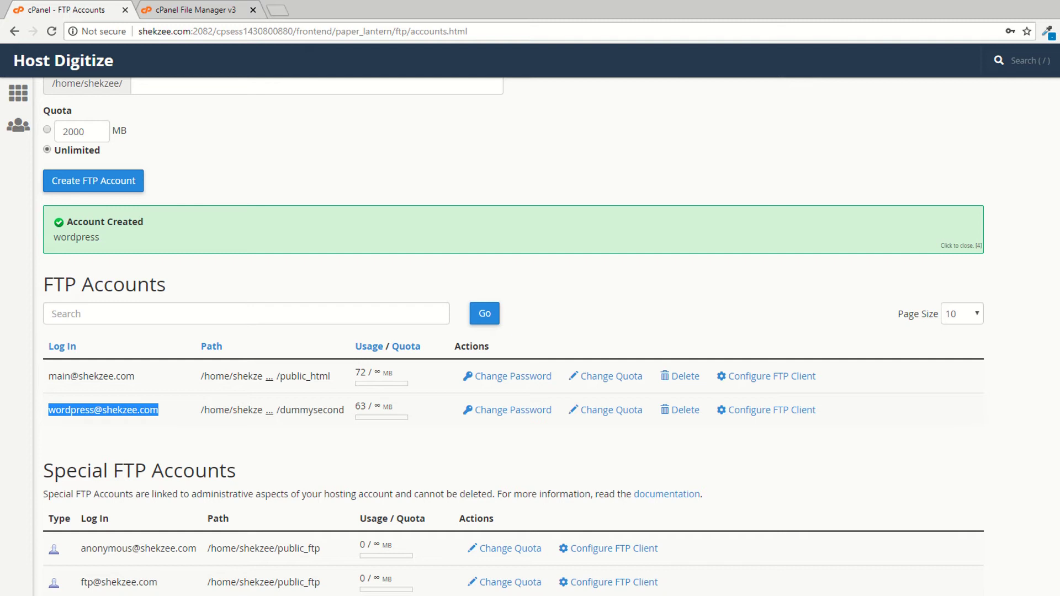
left_click(11, 585)
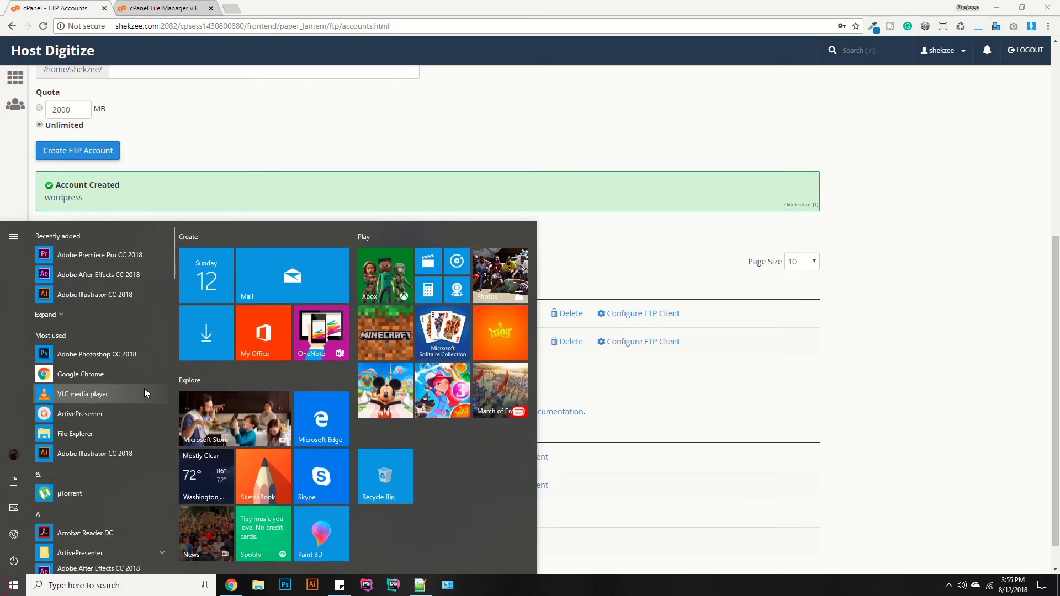
type("file")
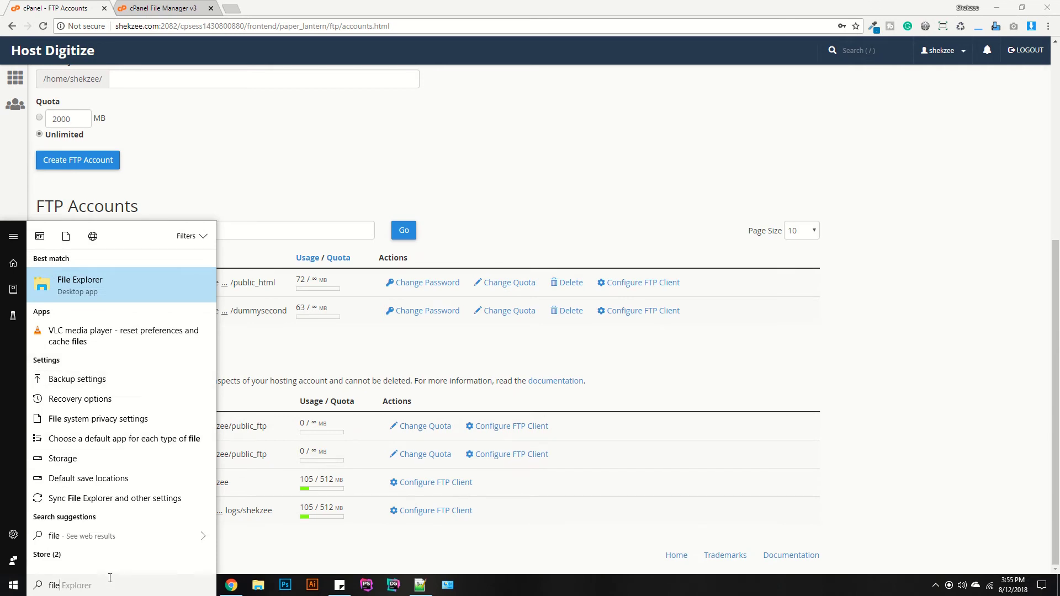
key("BackSpace")
key("BackSpace")
key("BackSpace")
key("BackSpace")
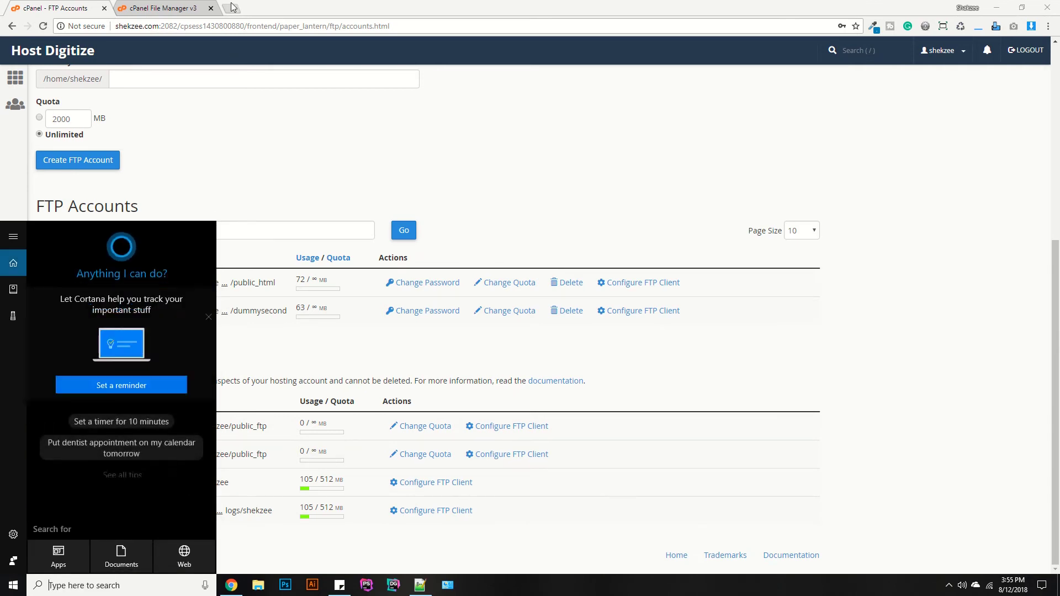
- Open google.com in a new browser tab and search for filezilla
left_click(231, 7)
type("google")
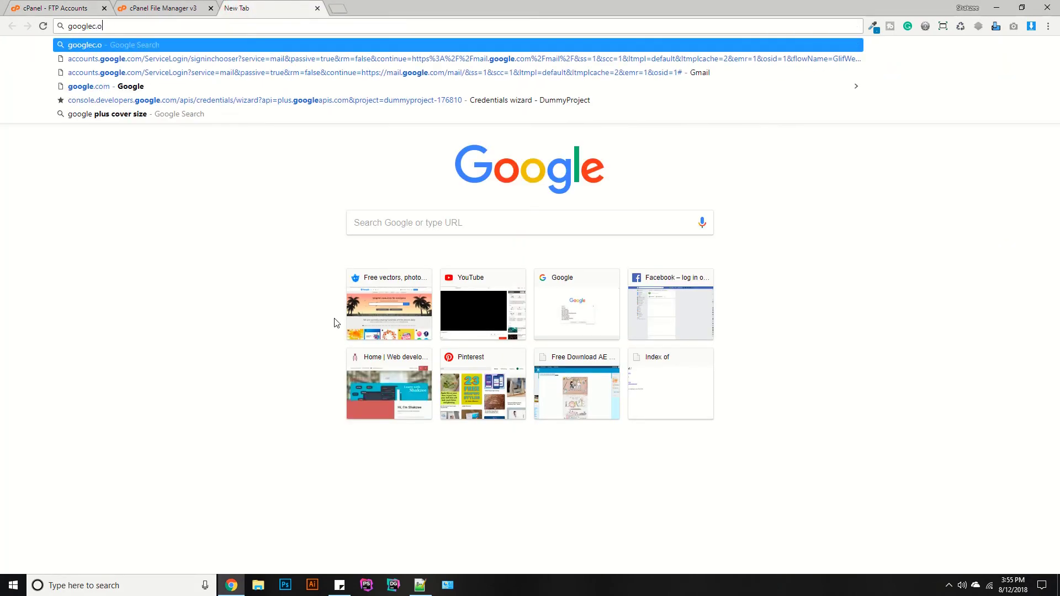
type(".co")
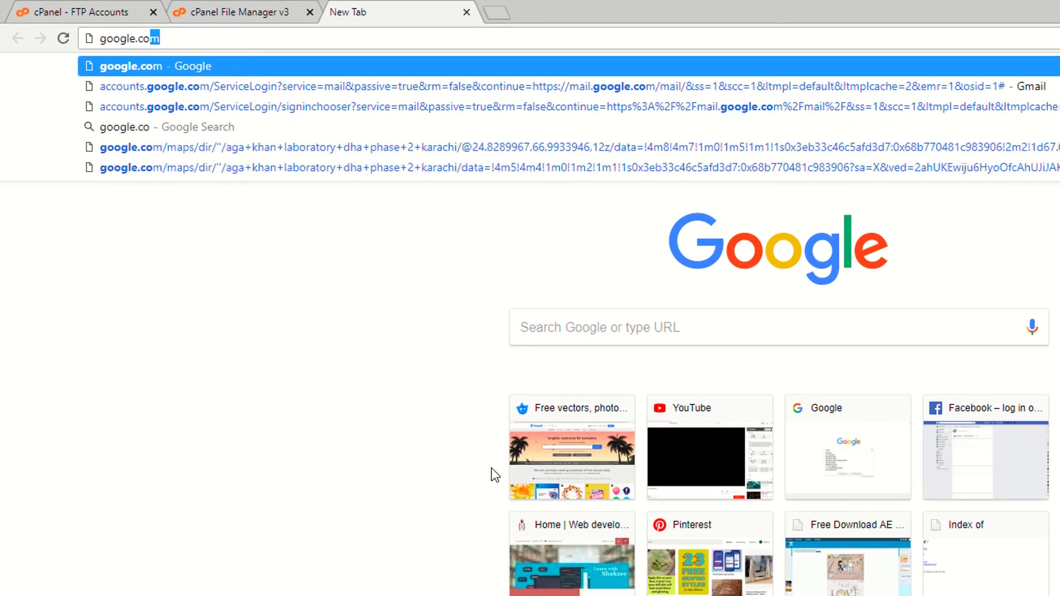
key("Return")
left_click(597, 335)
type("filezill")
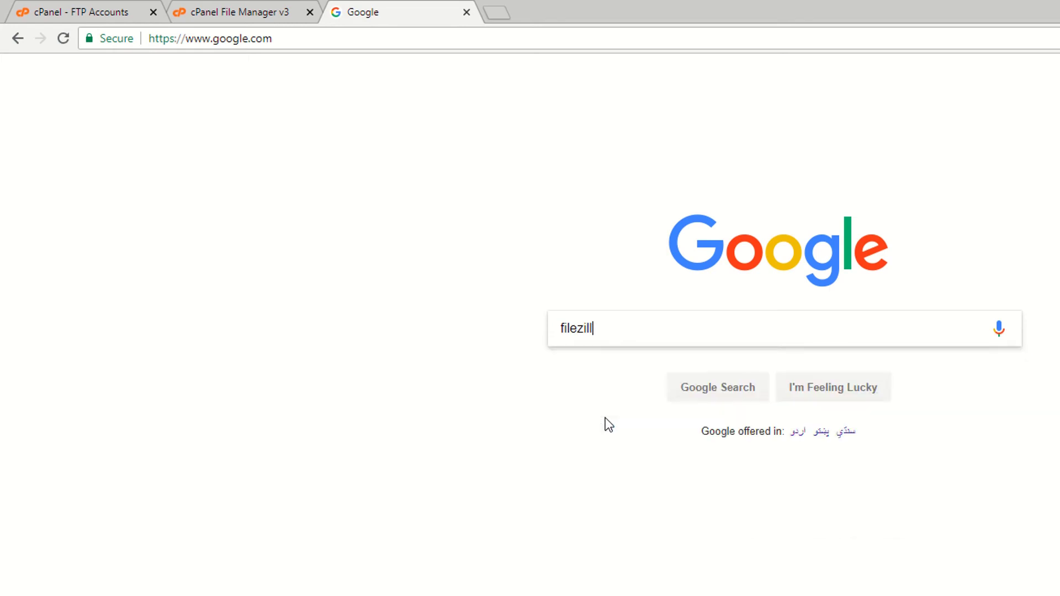
key("Up")
key("Up")
key("Up")
key("Return")
- Open filezilla-project.org from the results and download the free FileZilla Client edition for Windows (64bit)
left_click(238, 204)
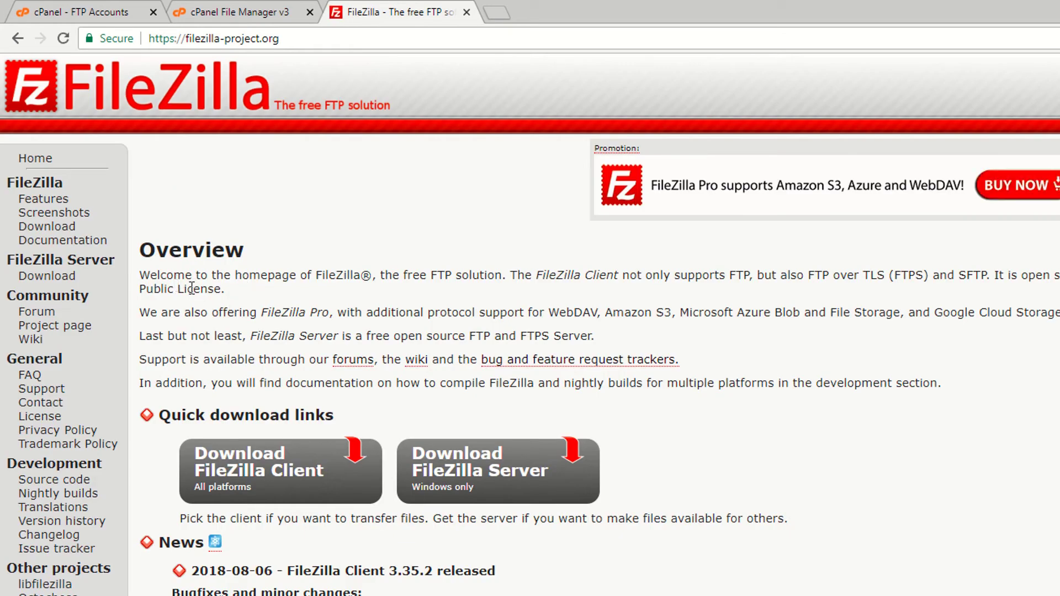
left_click(17, 39)
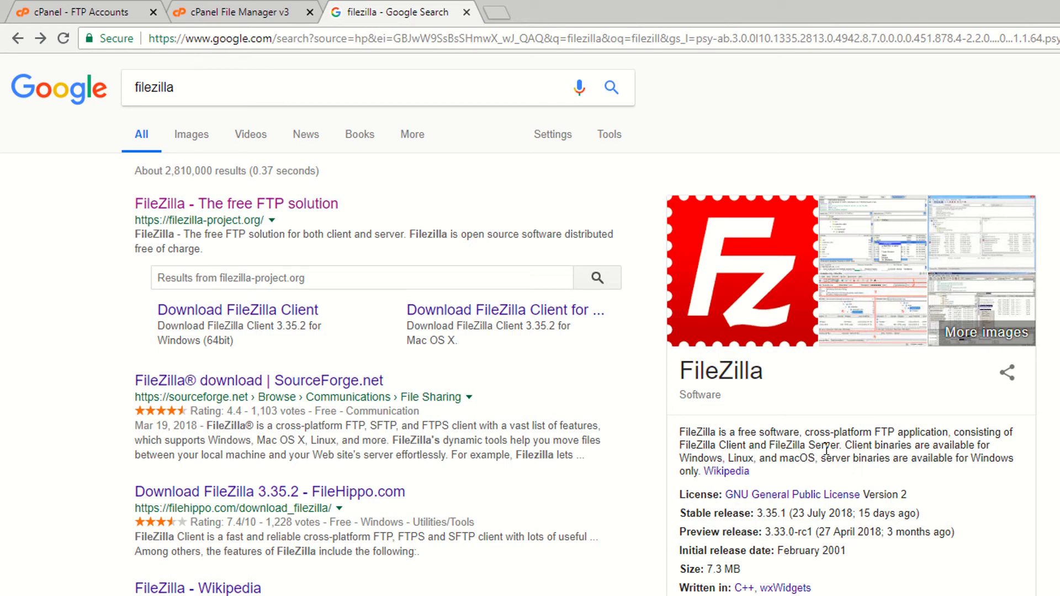
left_click(243, 203)
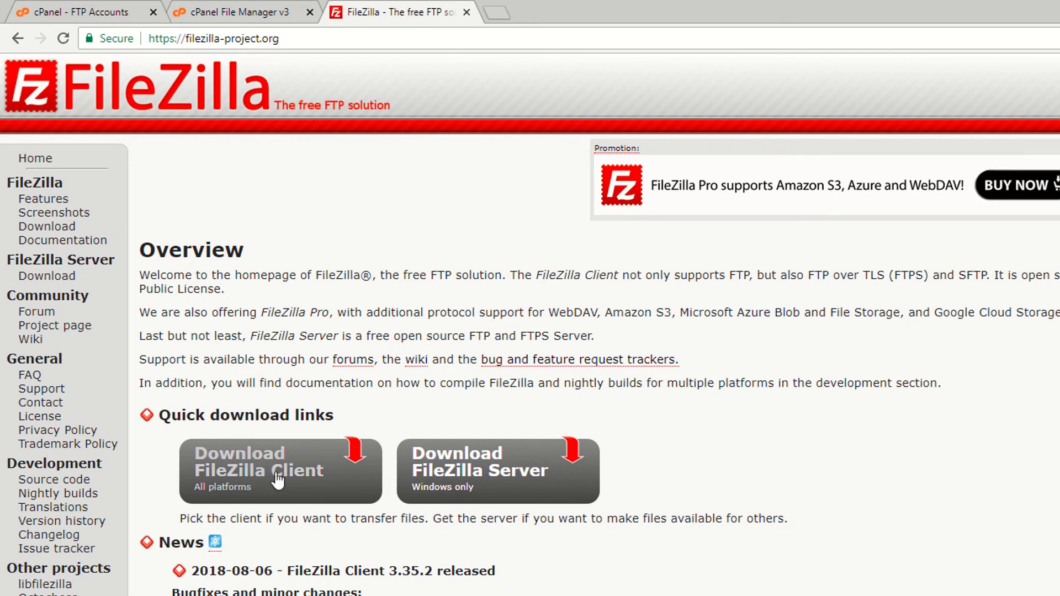
left_click(277, 480)
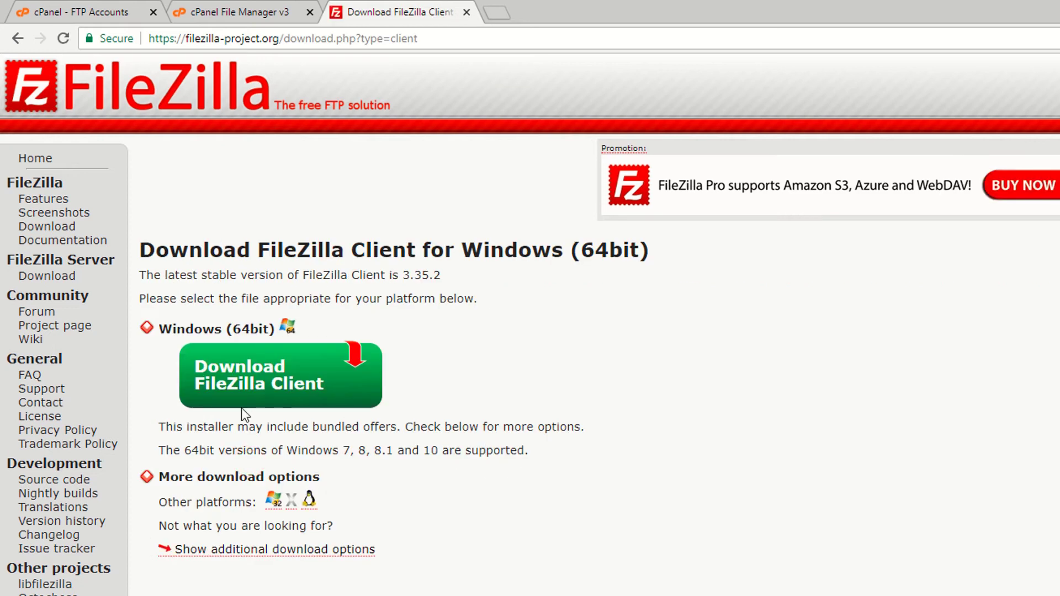
left_click(241, 405)
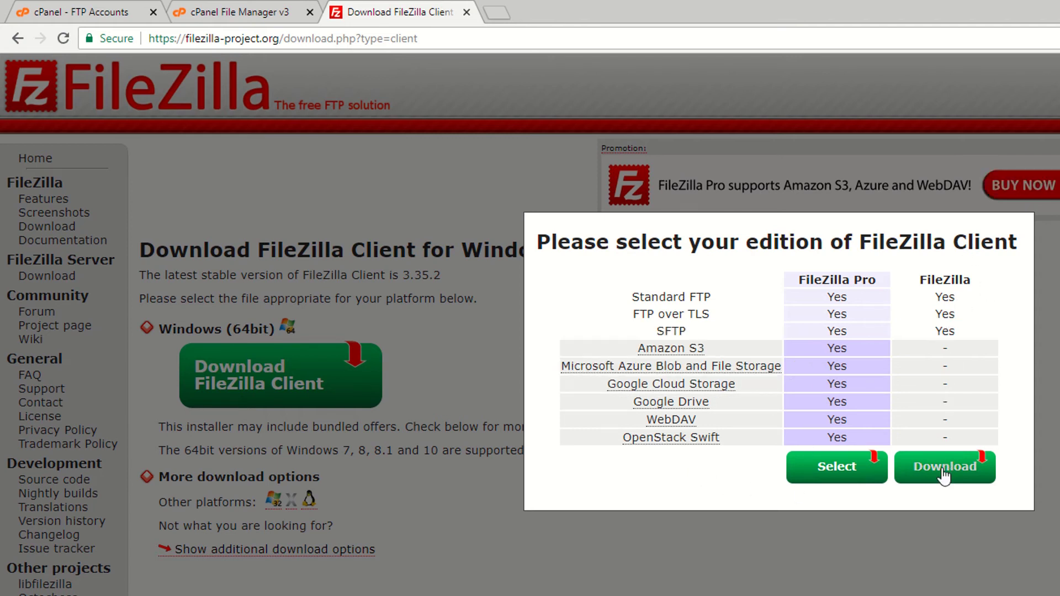
left_click(944, 469)
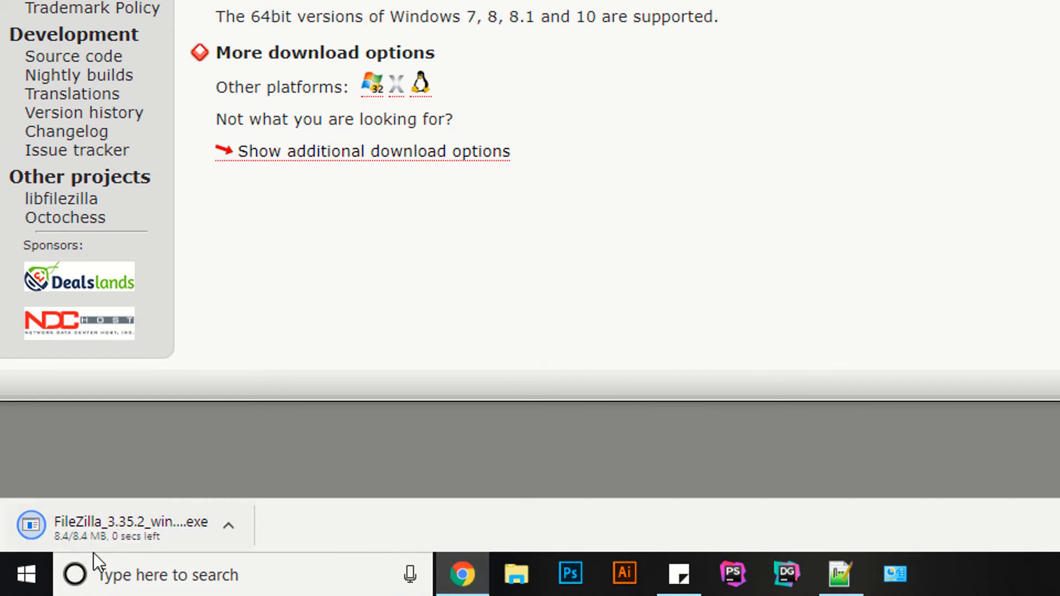
- Install FileZilla Client 3.35.2 for all users with a desktop icon and the default folders, start it, and dismiss its welcome message
left_click(78, 532)
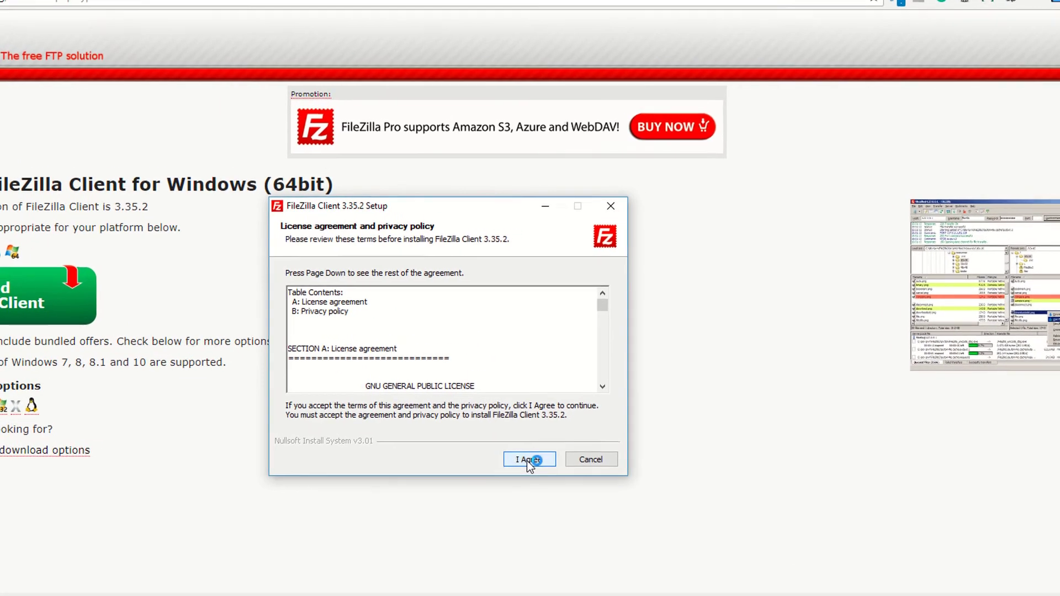
left_click(579, 380)
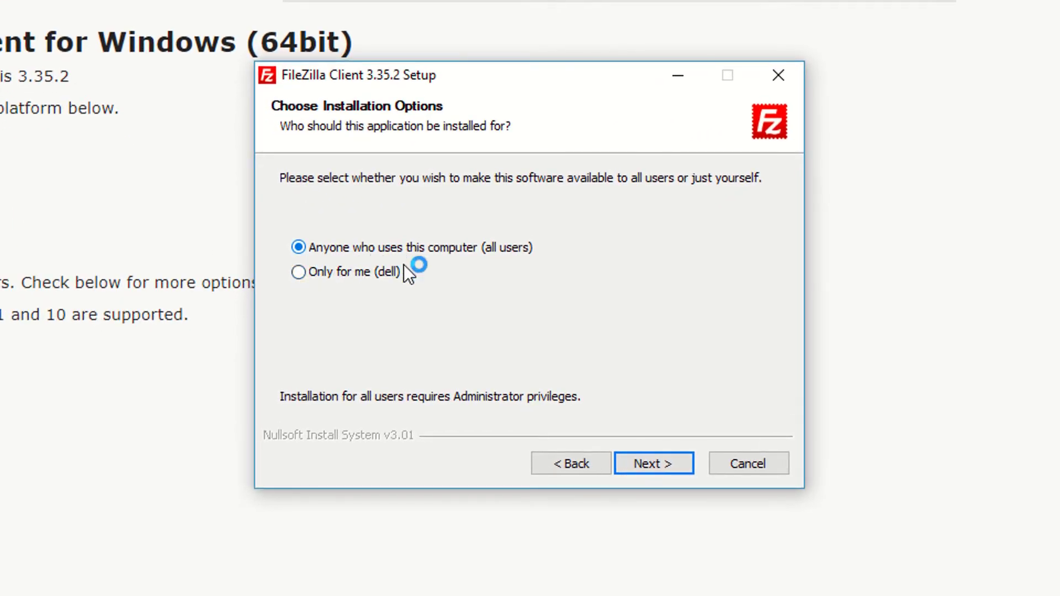
left_click(641, 473)
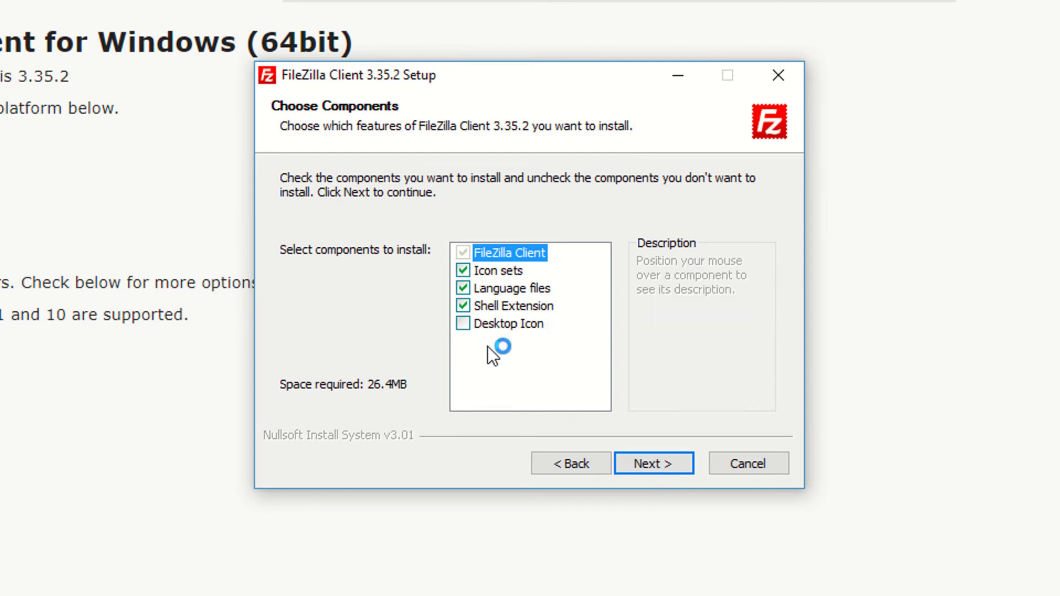
left_click(468, 323)
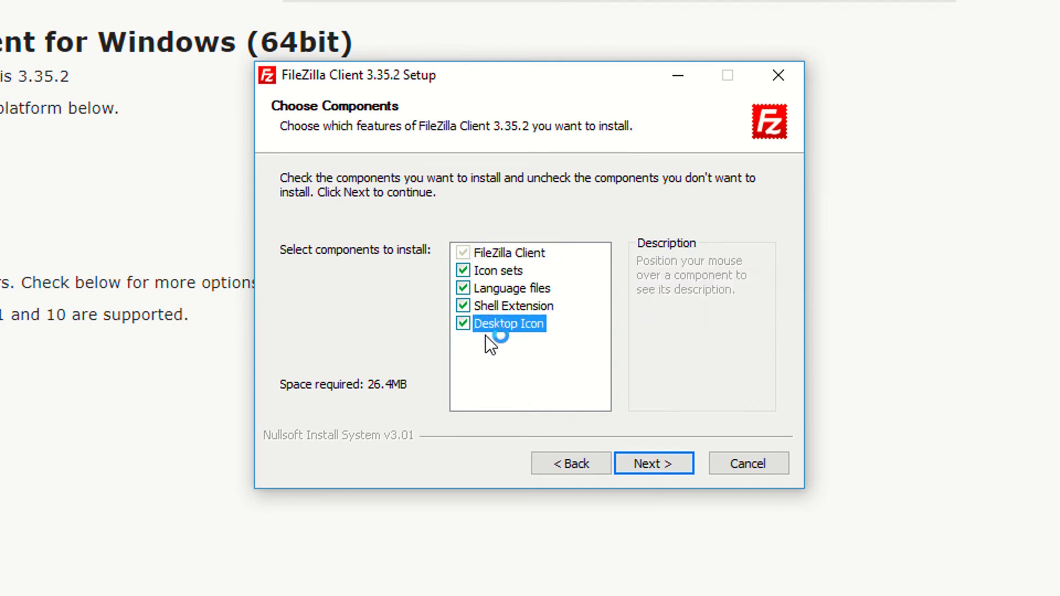
left_click(641, 469)
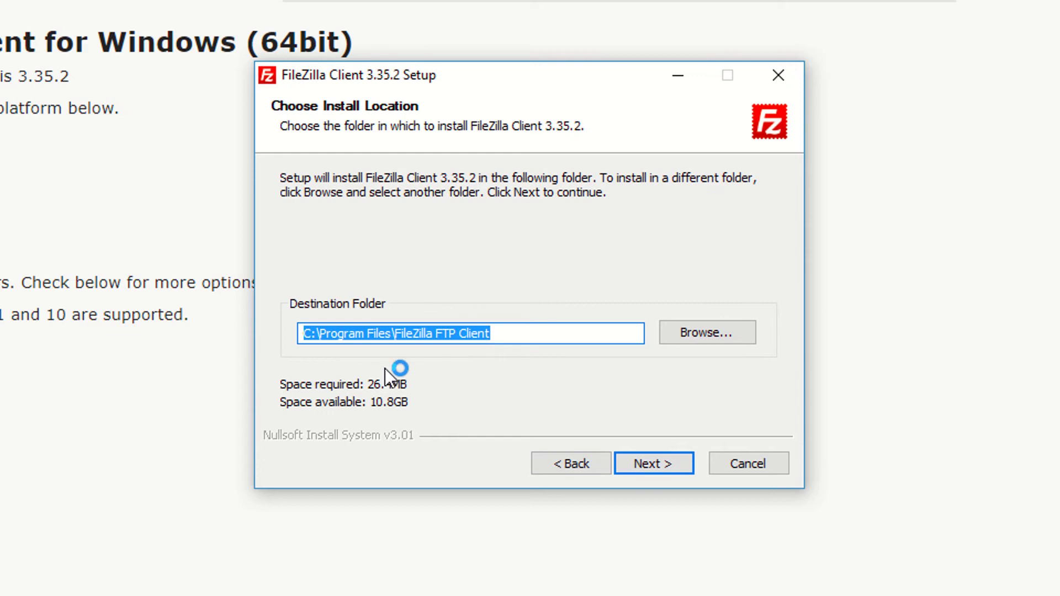
left_click(641, 461)
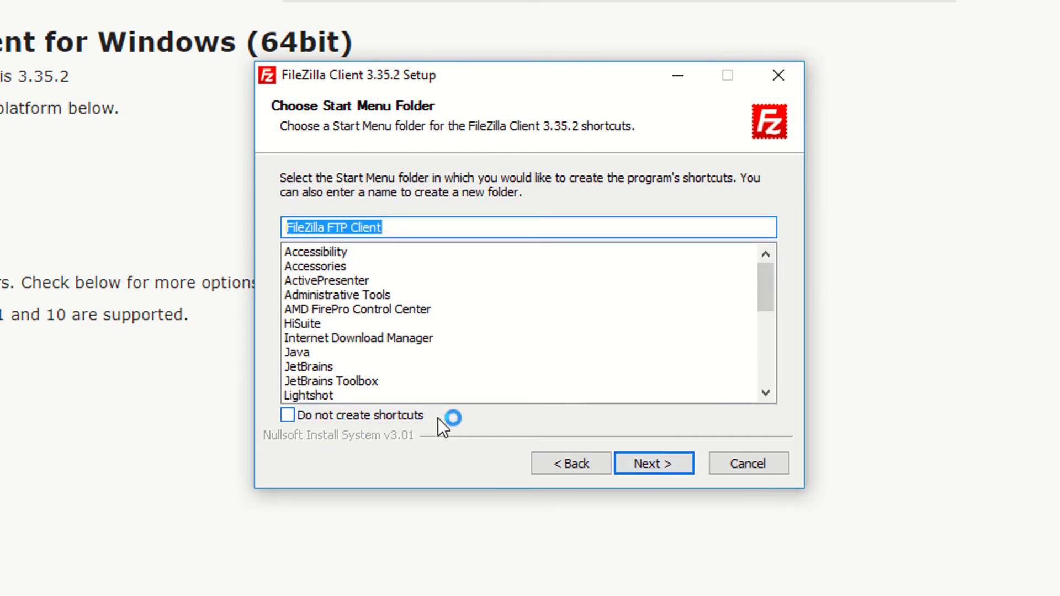
left_click(666, 453)
left_click(654, 463)
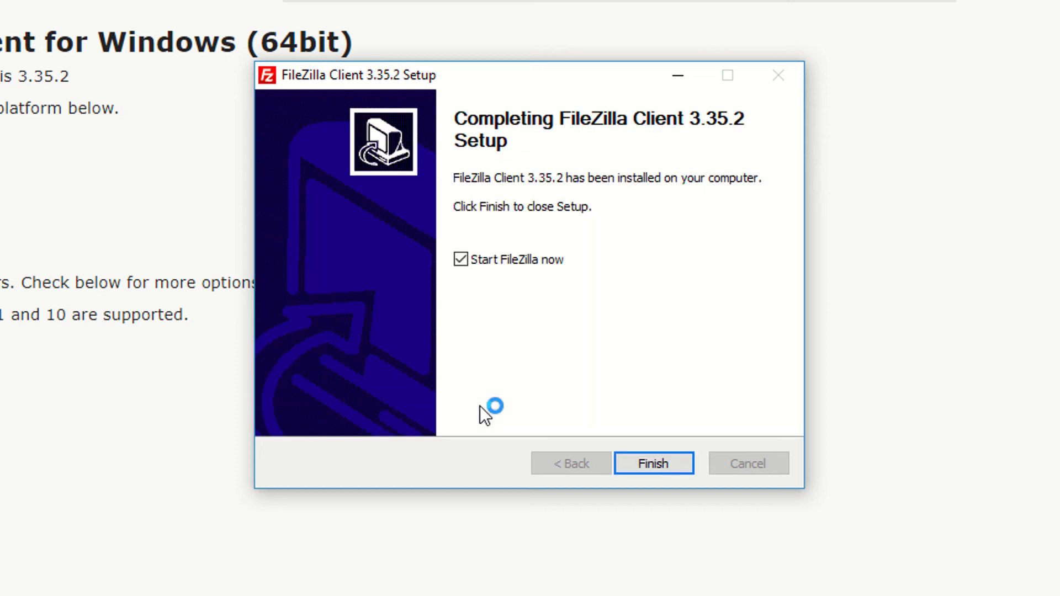
left_click(666, 462)
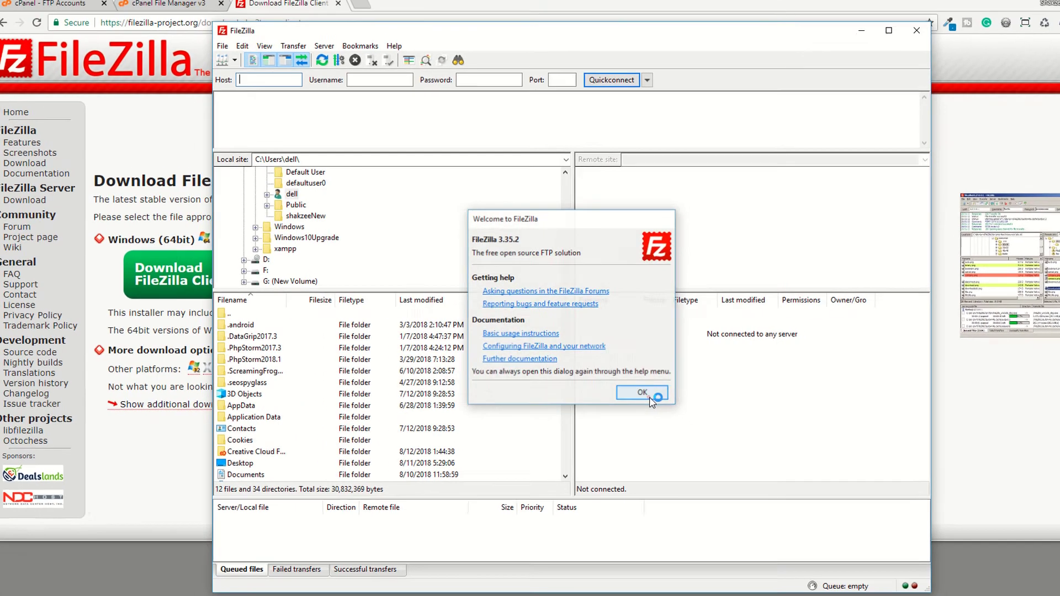
left_click(905, 463)
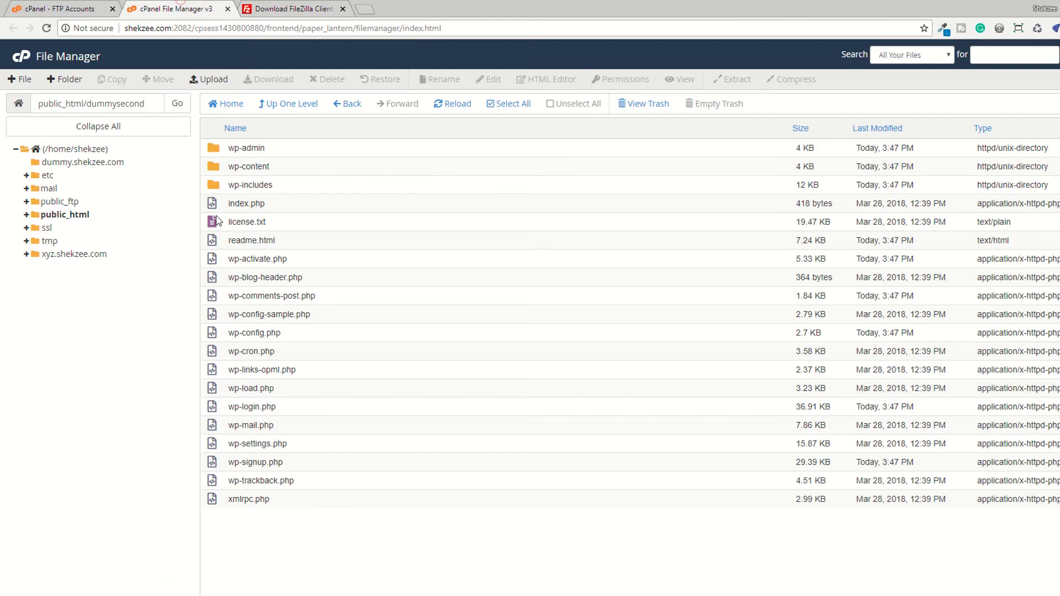
- Copy the new wordpress account's full login from the FTP Accounts list in cPanel
left_click(58, 3)
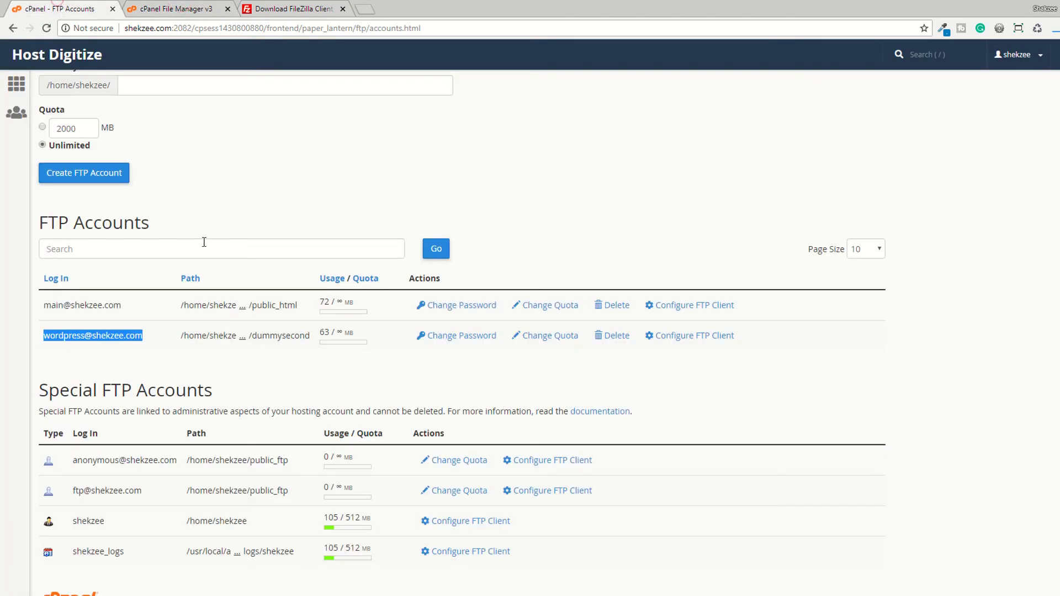
left_click(104, 350)
left_click_drag(44, 336, 142, 330)
key("ctrl+c")
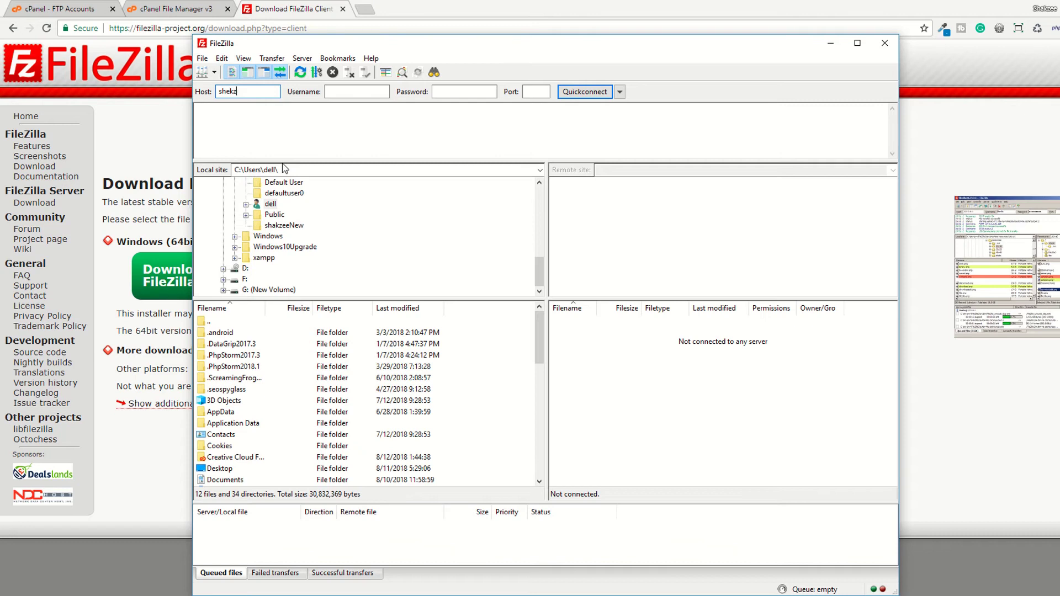
- Connect in FileZilla to host shekzee.com with the copied FTP username and the account password, leaving the port blank
left_click(343, 91)
key("ctrl+v")
left_click(458, 94)
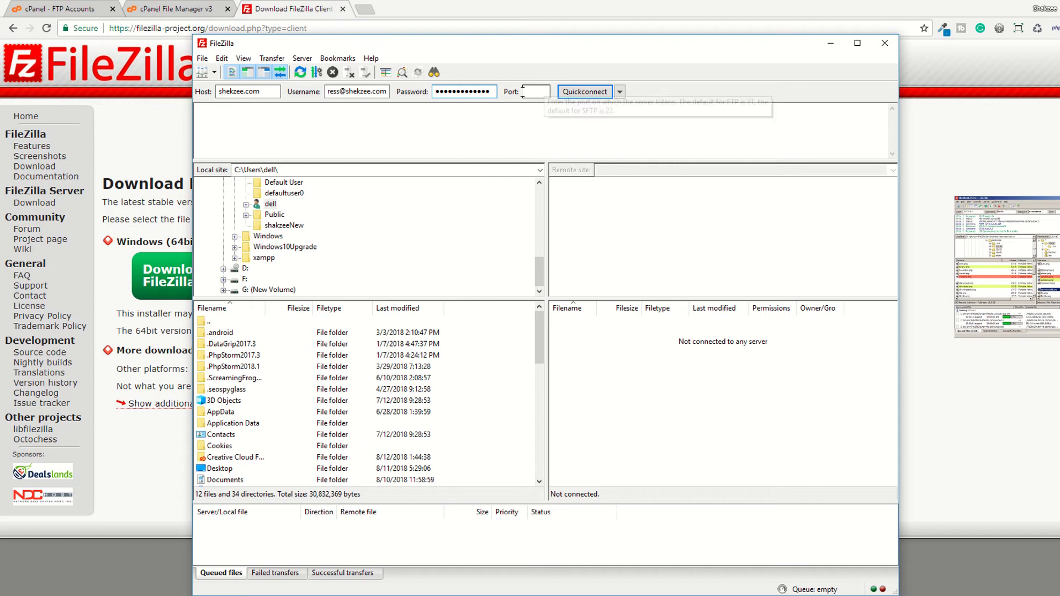
left_click(582, 98)
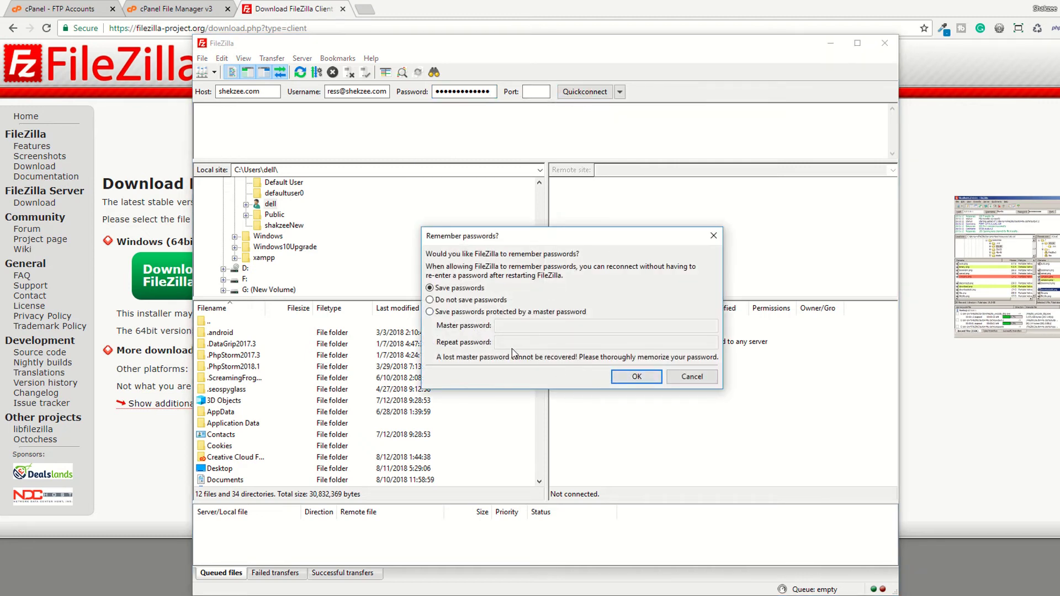
- Choose to save passwords without a master password, complete the FTP connection, and check the connection status log
left_click(430, 311)
left_click(431, 312)
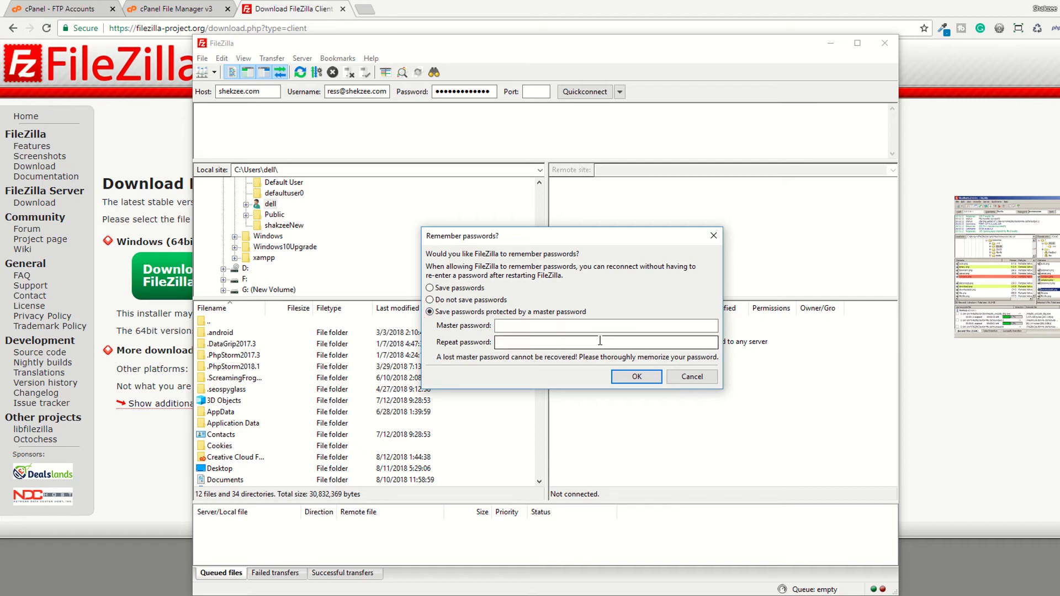
left_click(429, 287)
left_click(629, 378)
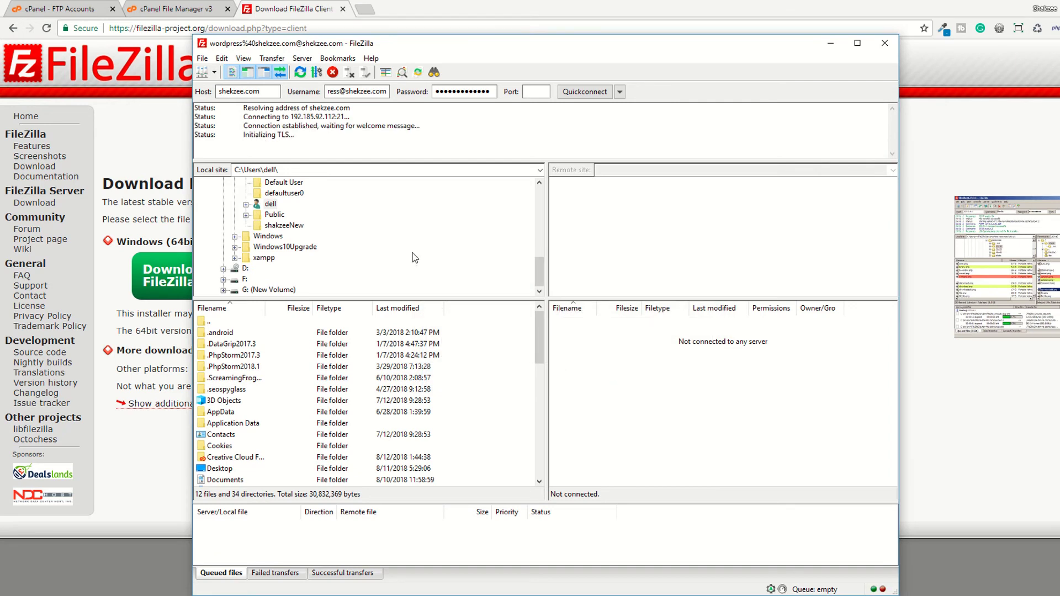
left_click(728, 467)
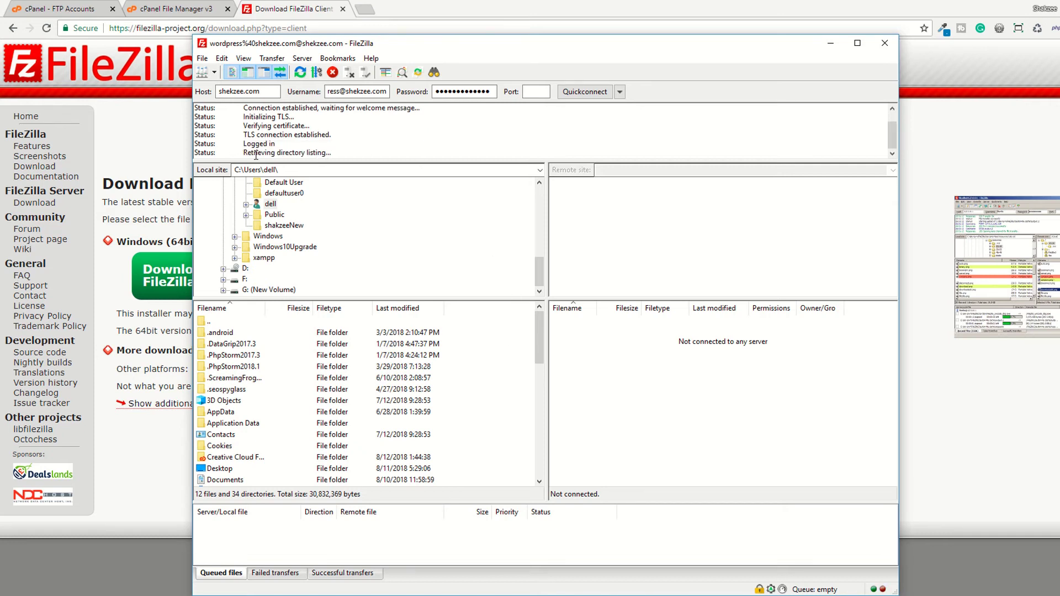
left_click_drag(242, 153, 332, 154)
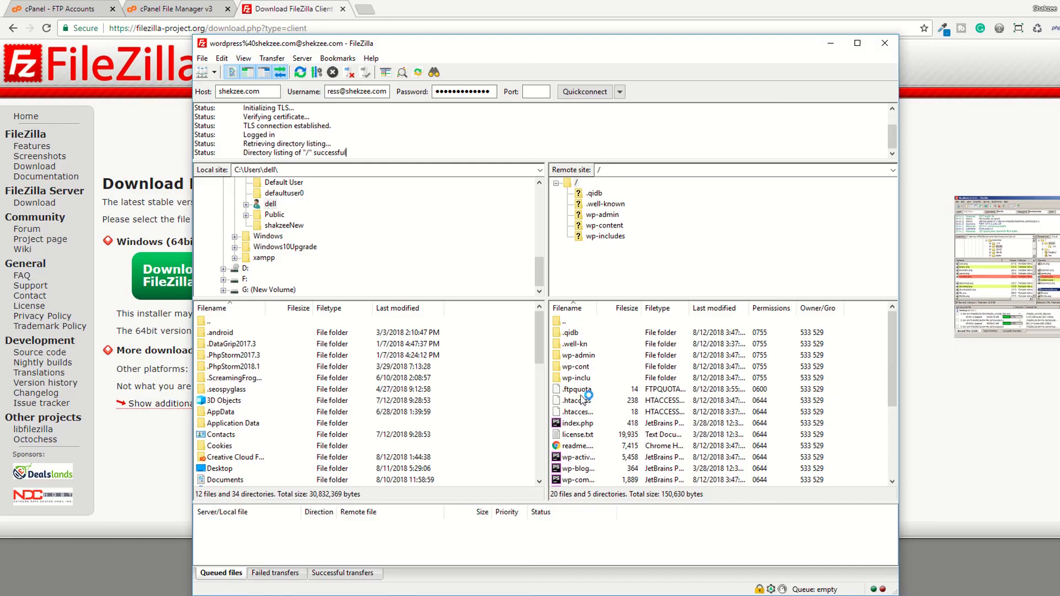
- Switch to cPanel in the browser, reopen File Manager from the cPanel home page, and open public_html/dummysecond to examine its files
left_click(176, 8)
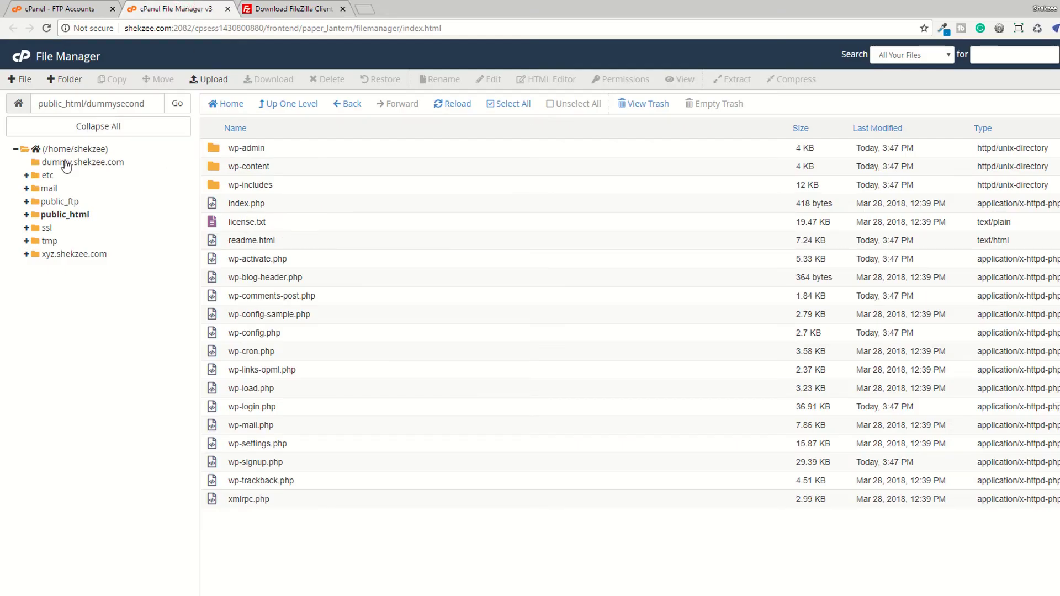
left_click(20, 52)
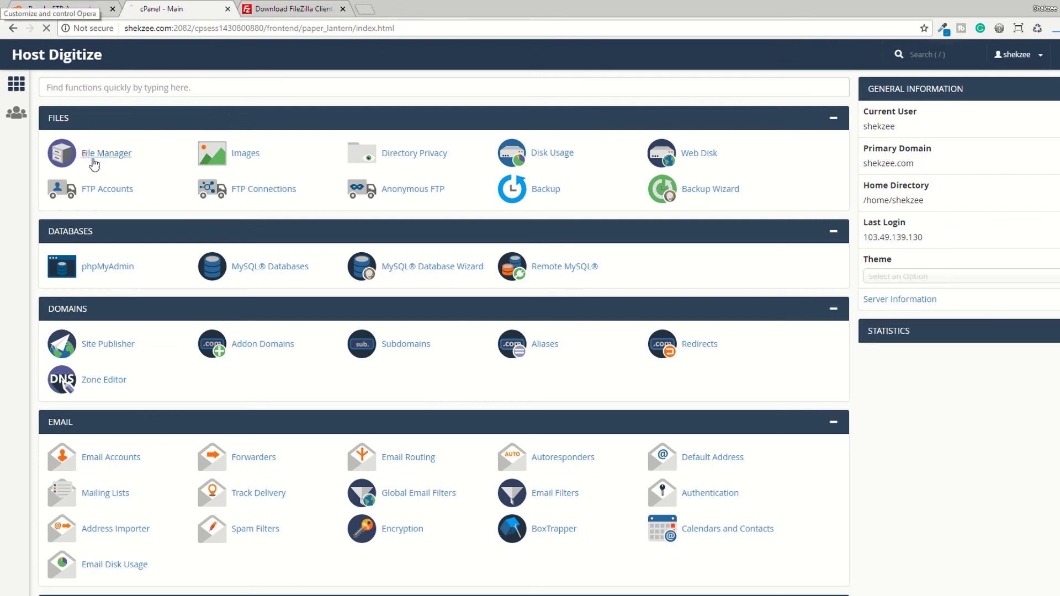
left_click(93, 160)
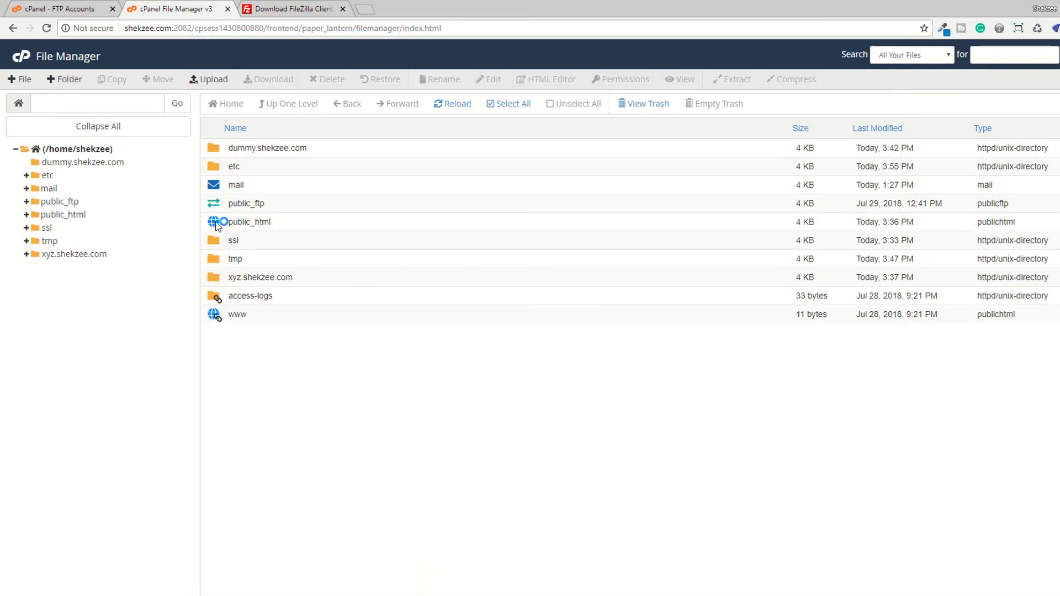
double_click(215, 221)
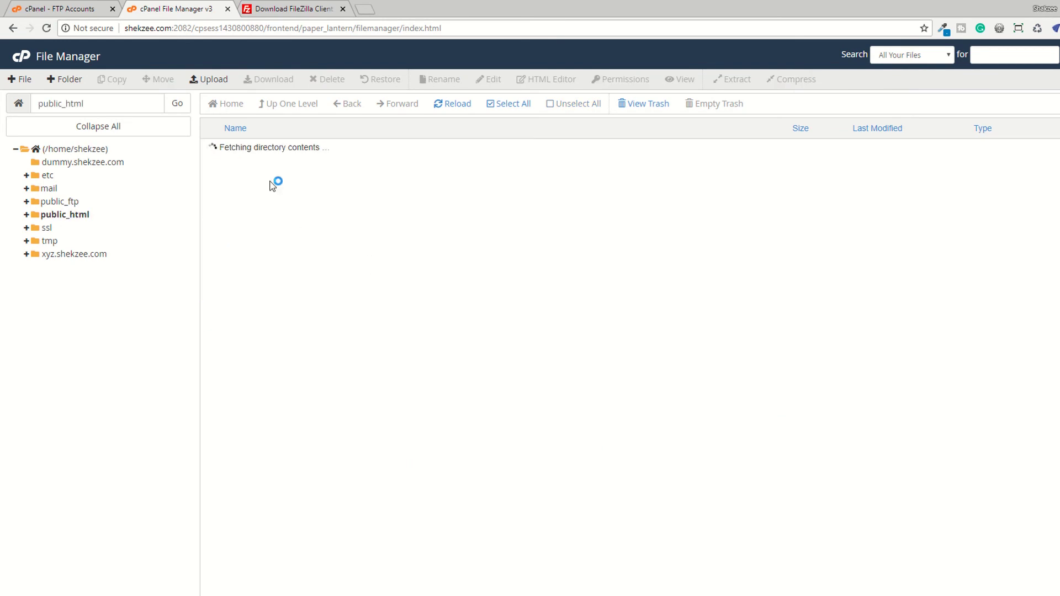
double_click(211, 150)
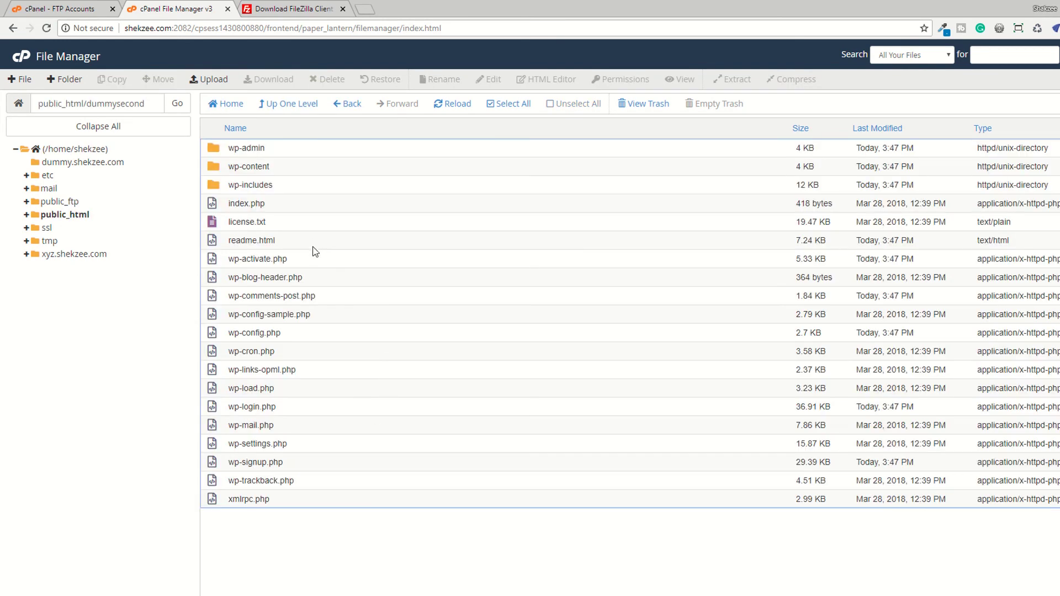
- Return to FileZilla and browse the local folder tree, including the Documents folder
key("alt+Tab")
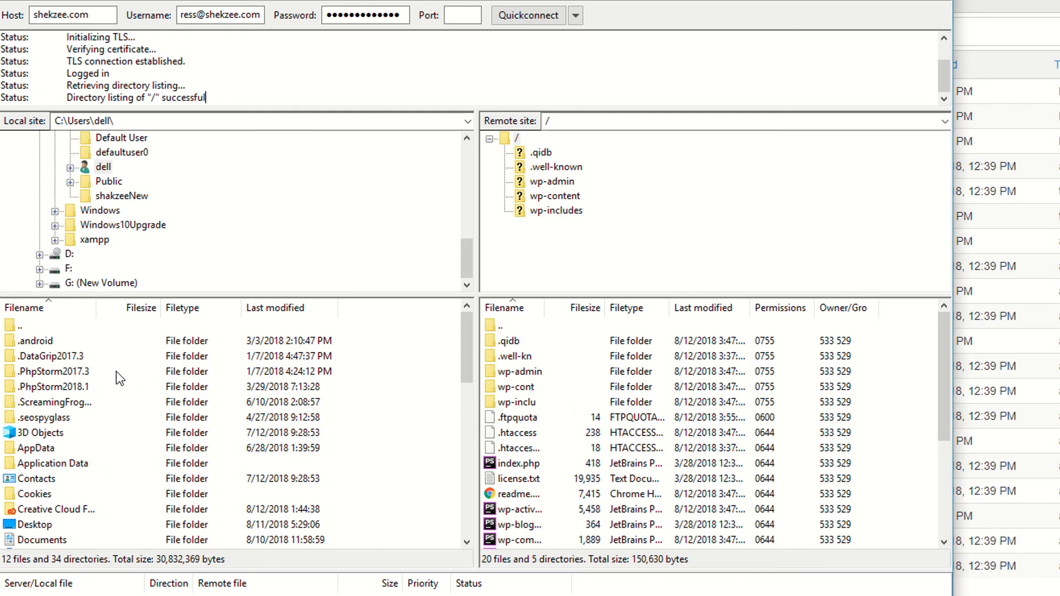
scroll(145, 262, "up", 3)
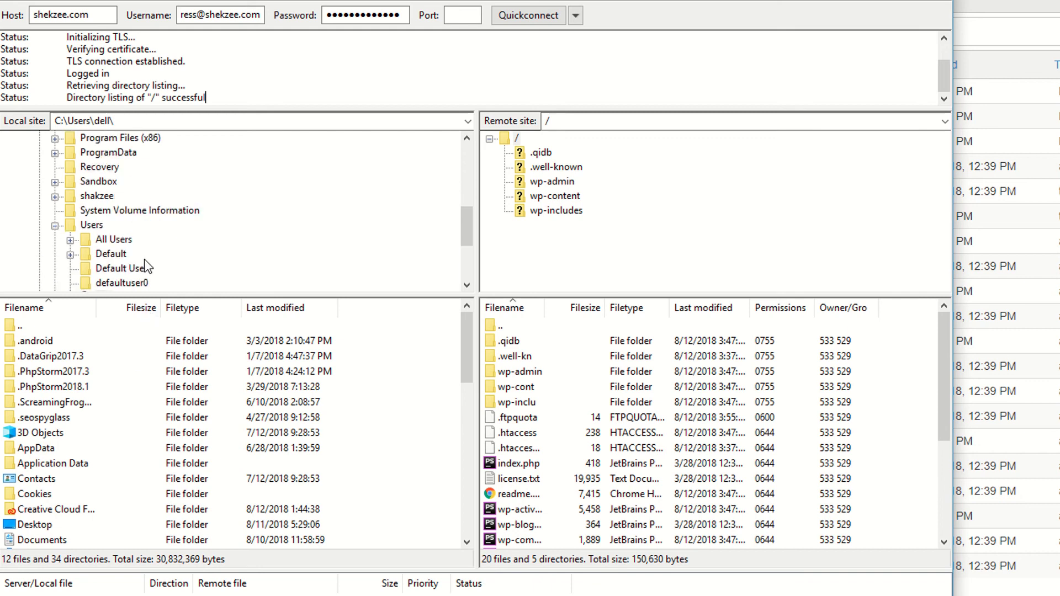
scroll(144, 259, "up", 4)
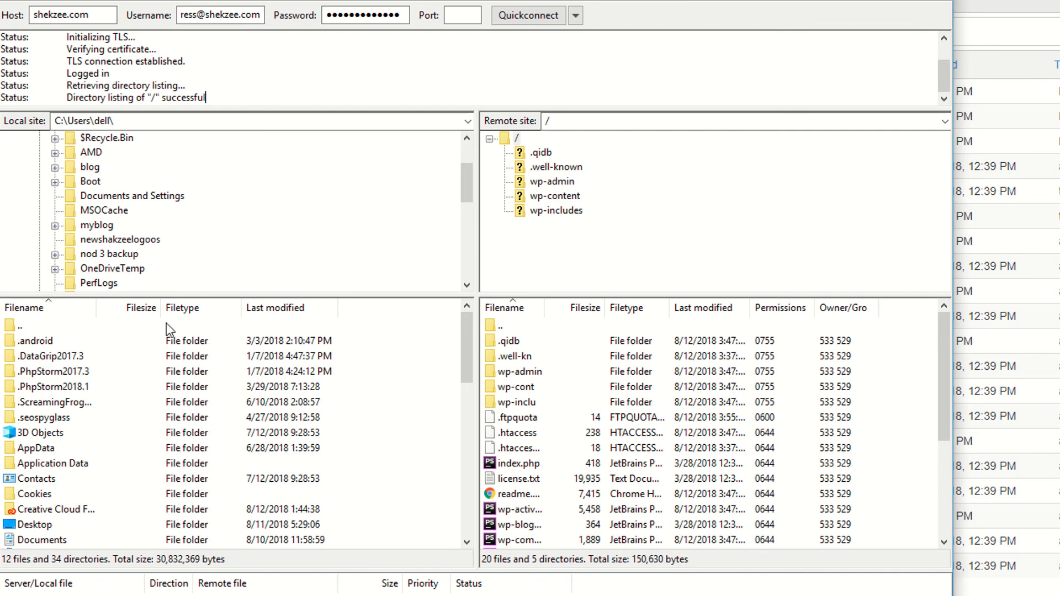
scroll(158, 236, "up", 1)
scroll(127, 209, "down", 2)
scroll(128, 213, "up", 3)
scroll(124, 213, "down", 3)
scroll(62, 185, "up", 3)
left_click(71, 152)
scroll(165, 241, "up", 4)
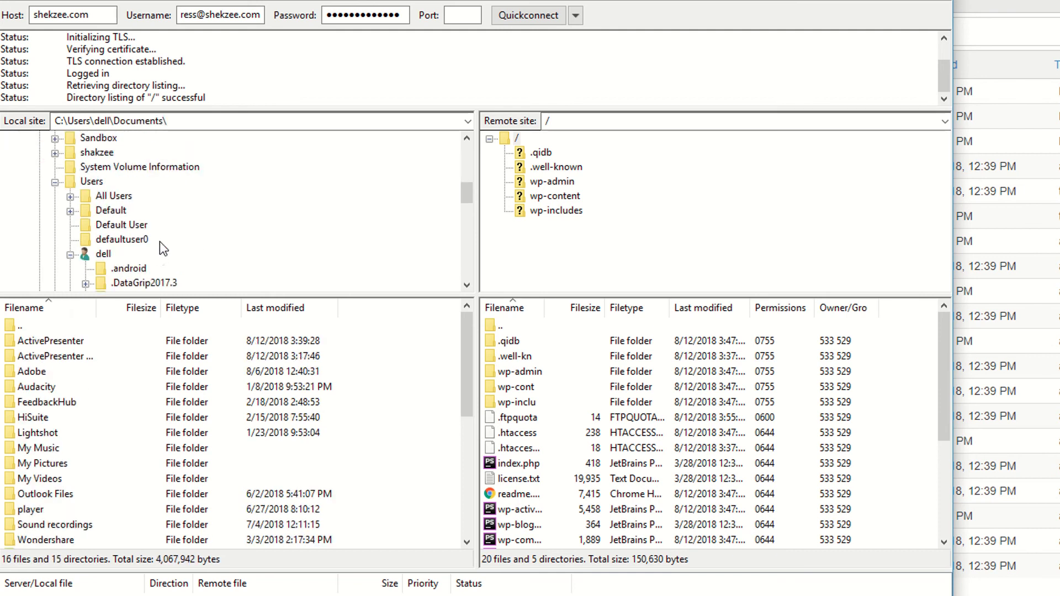
scroll(163, 249, "up", 7)
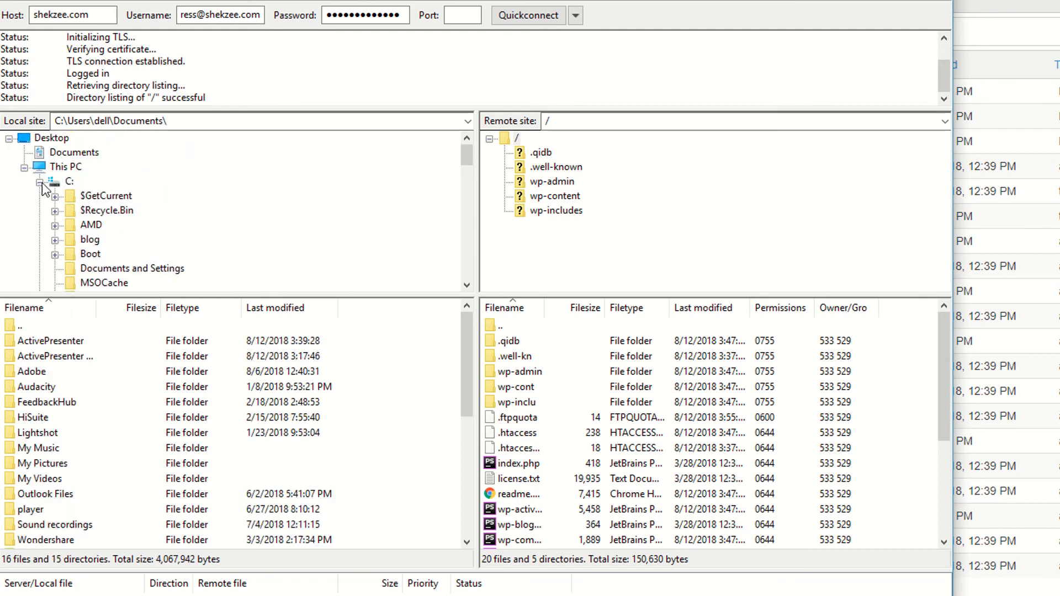
- Collapse the Users folder on the local C: drive and open the C:\xampp\htdocs folder
left_click(42, 184)
scroll(264, 183, "down", 6)
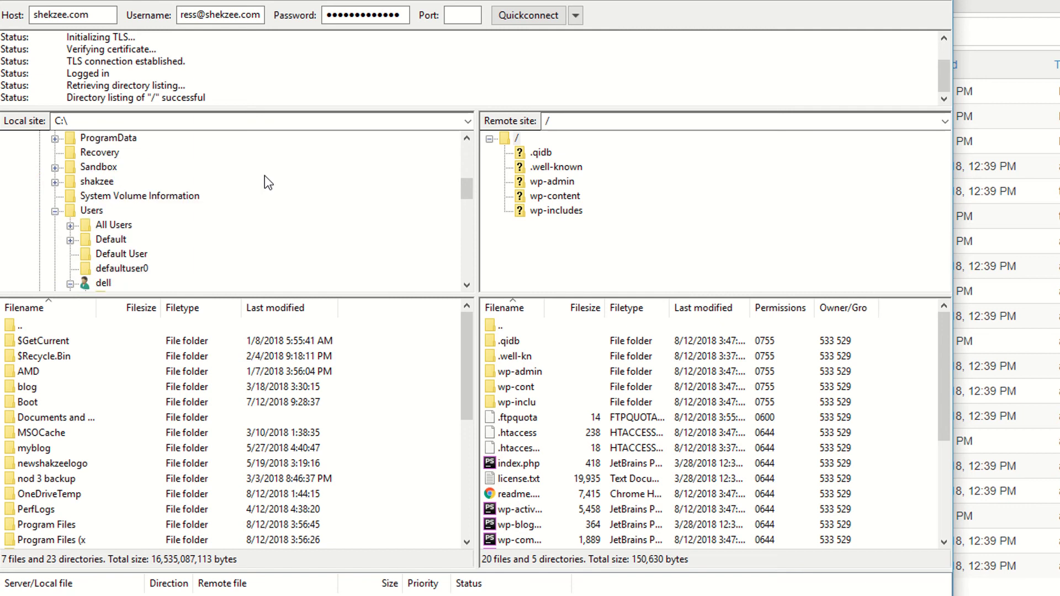
left_click(55, 211)
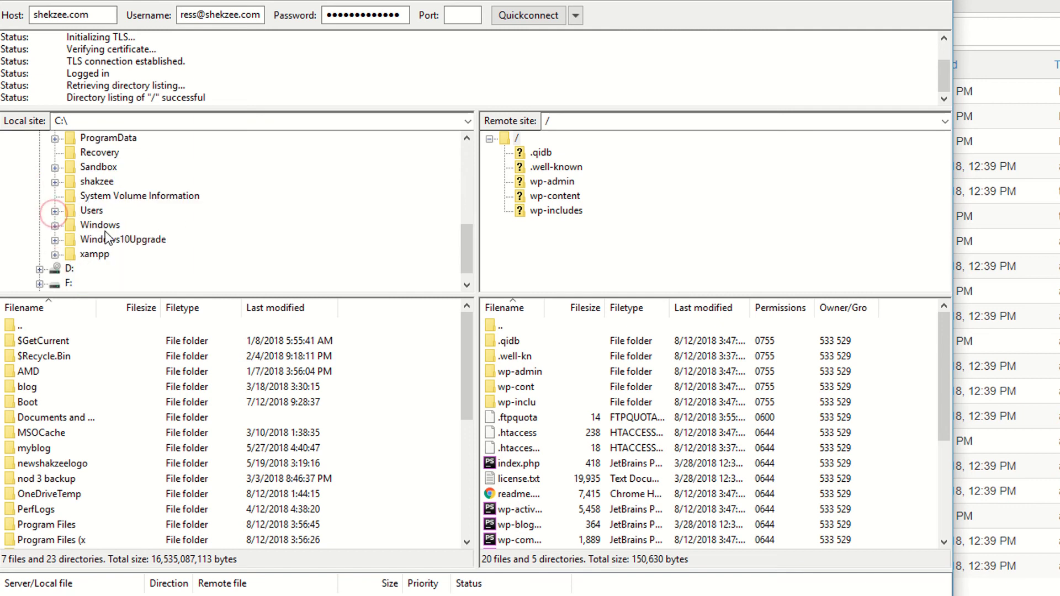
left_click(95, 255)
scroll(99, 268, "down", 1)
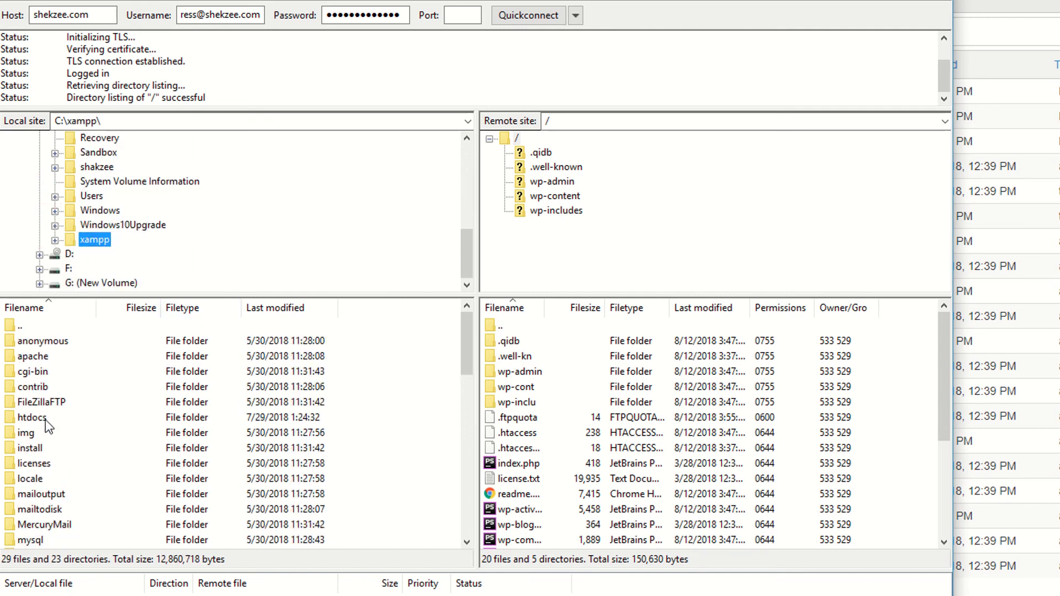
double_click(25, 418)
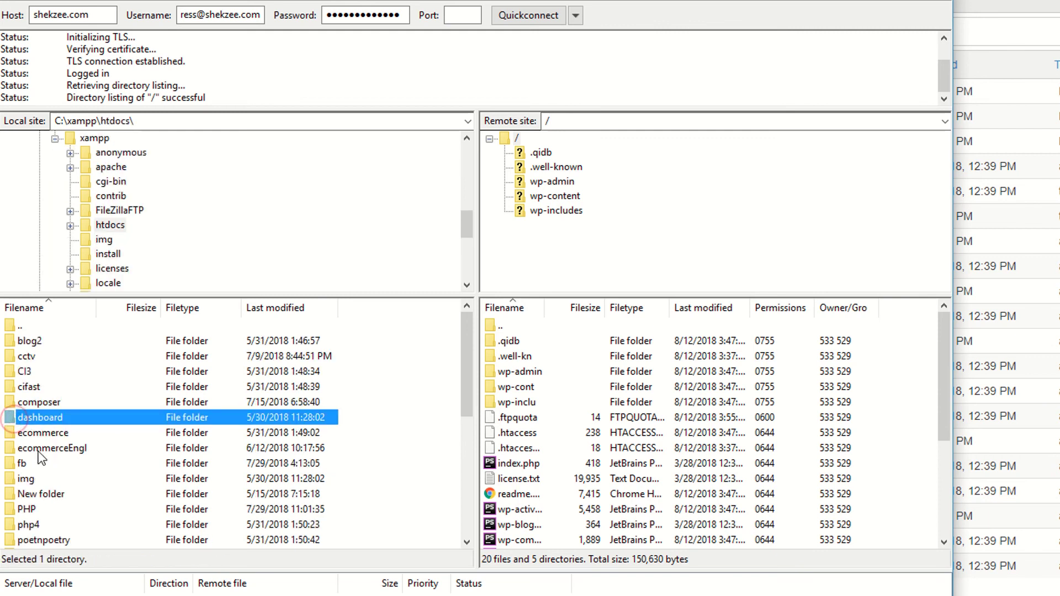
- Open the local ecommerce folder to view its contents, and return to htdocs
left_click(35, 435)
double_click(34, 434)
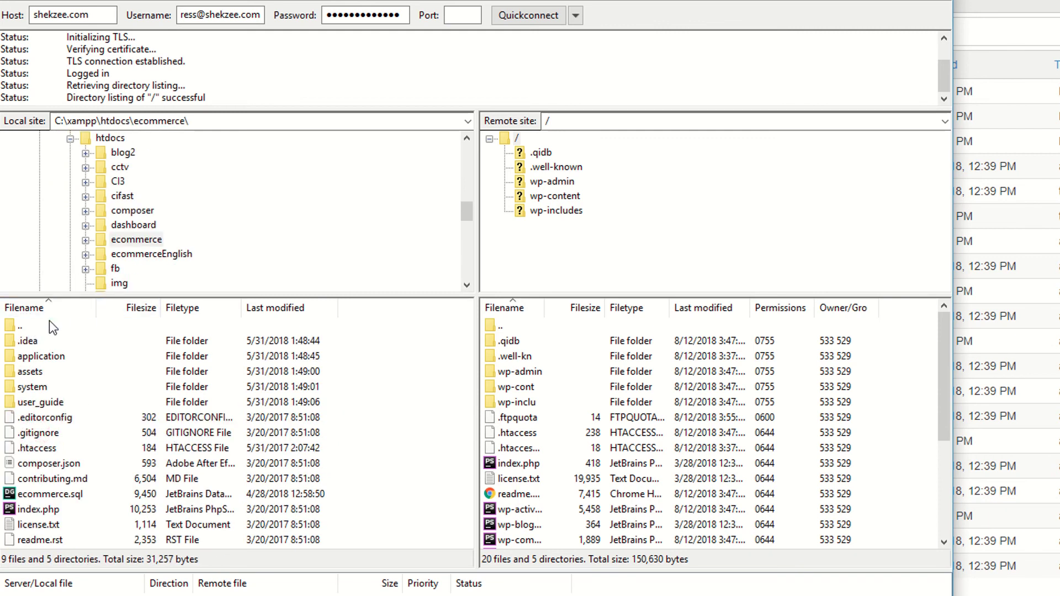
left_click(34, 332)
double_click(26, 327)
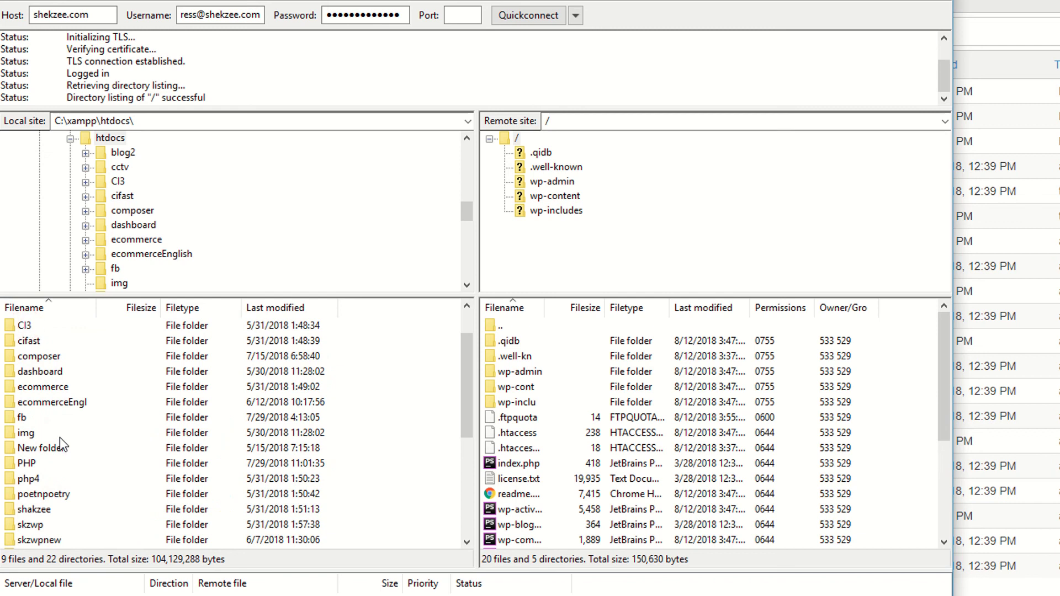
- Open the local skzwpnew folder inside htdocs and review its WordPress files
scroll(74, 510, "down", 1)
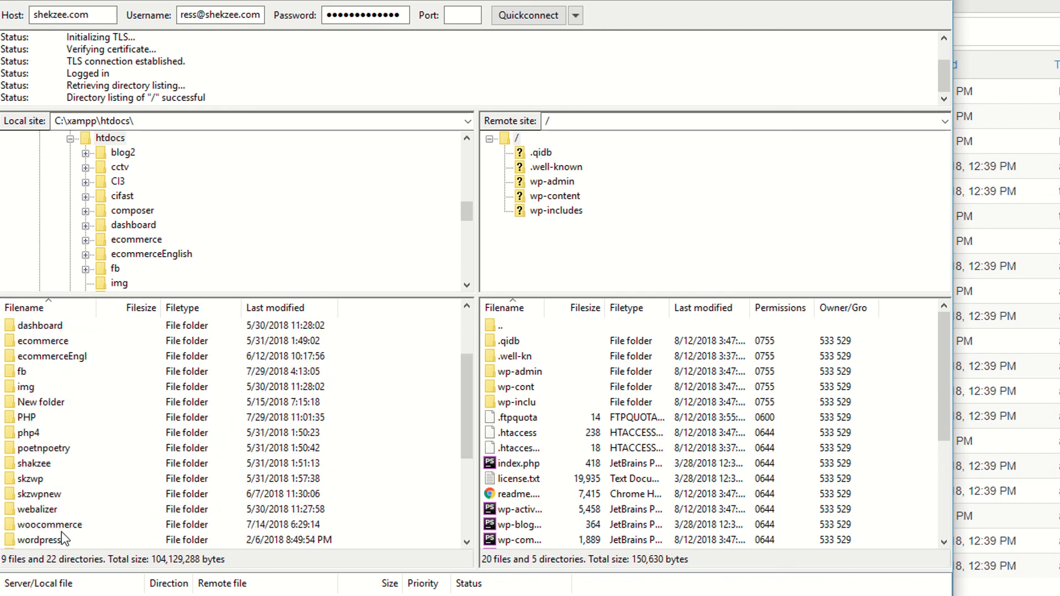
double_click(37, 494)
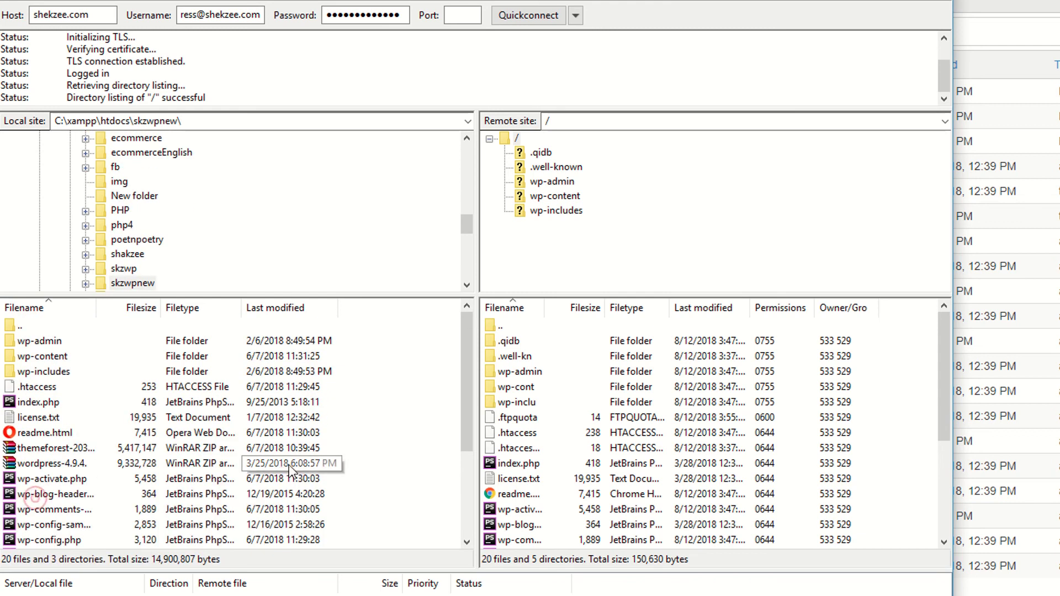
scroll(160, 486, "down", 3)
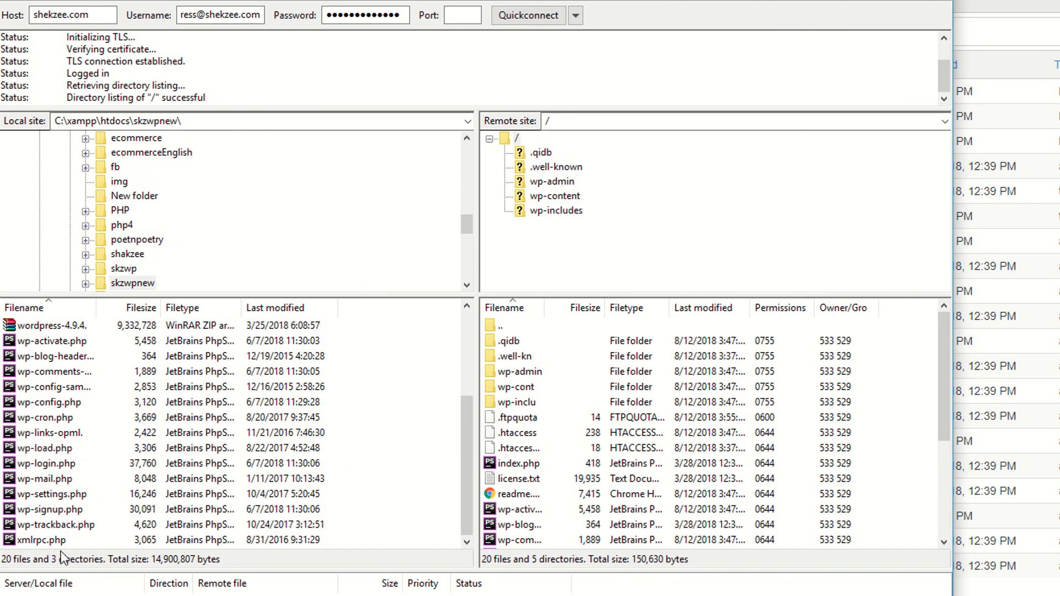
scroll(37, 426, "up", 3)
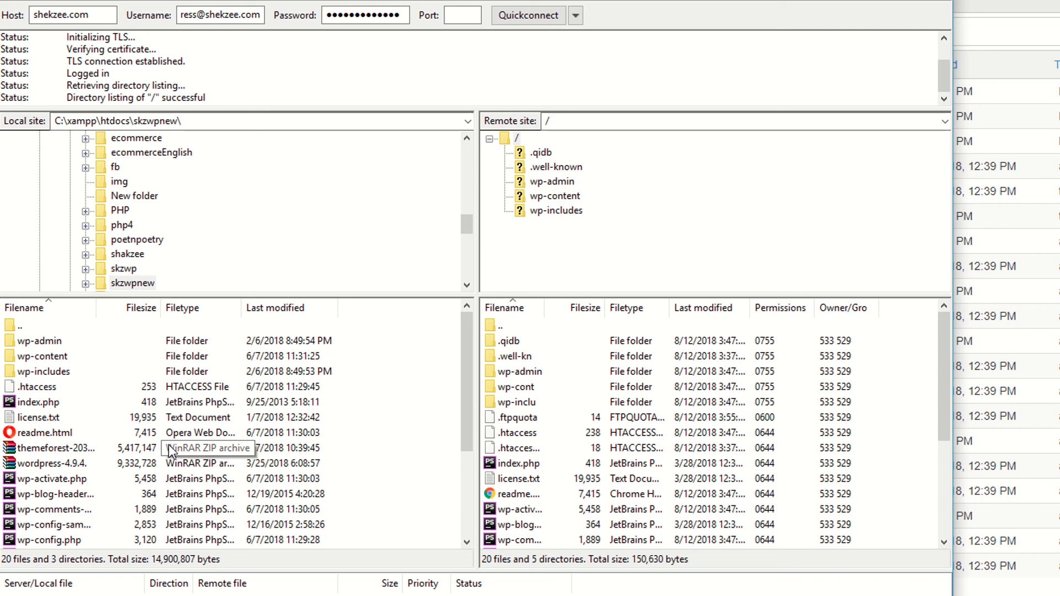
- Select all files and folders in the local skzwpnew folder, and clear the selection
left_click(57, 491)
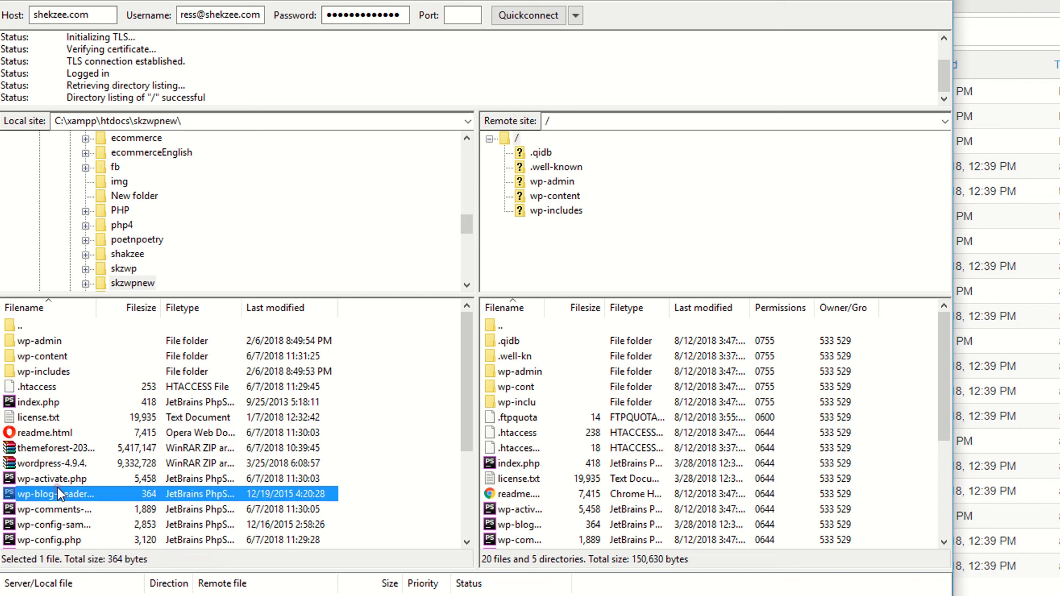
key("ctrl+a")
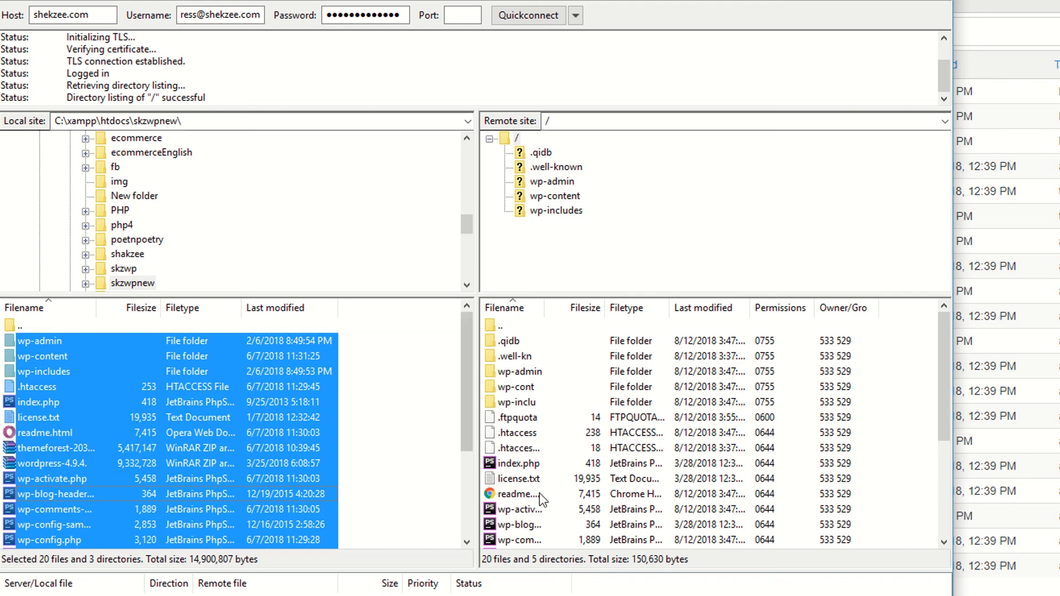
mouse_move(173, 403)
left_mouse_down()
mouse_move(225, 403)
mouse_move(331, 443)
mouse_move(544, 584)
mouse_move(807, 476)
mouse_move(831, 453)
mouse_move(641, 474)
mouse_move(190, 415)
left_mouse_up()
left_click(400, 406)
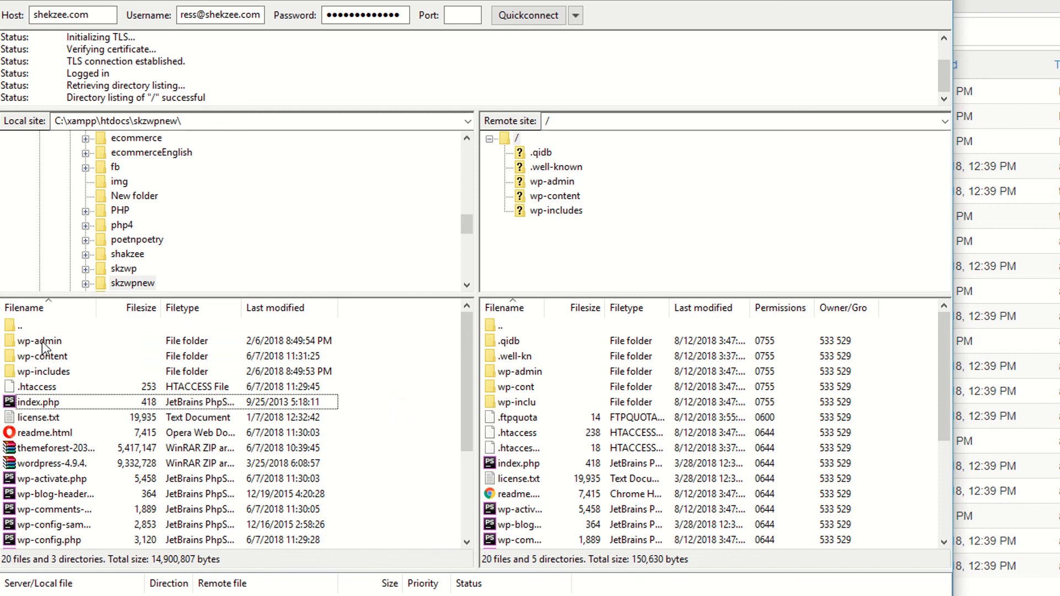
- Open the wp-admin folder on both the remote site and the local skzwpnew site
double_click(523, 373)
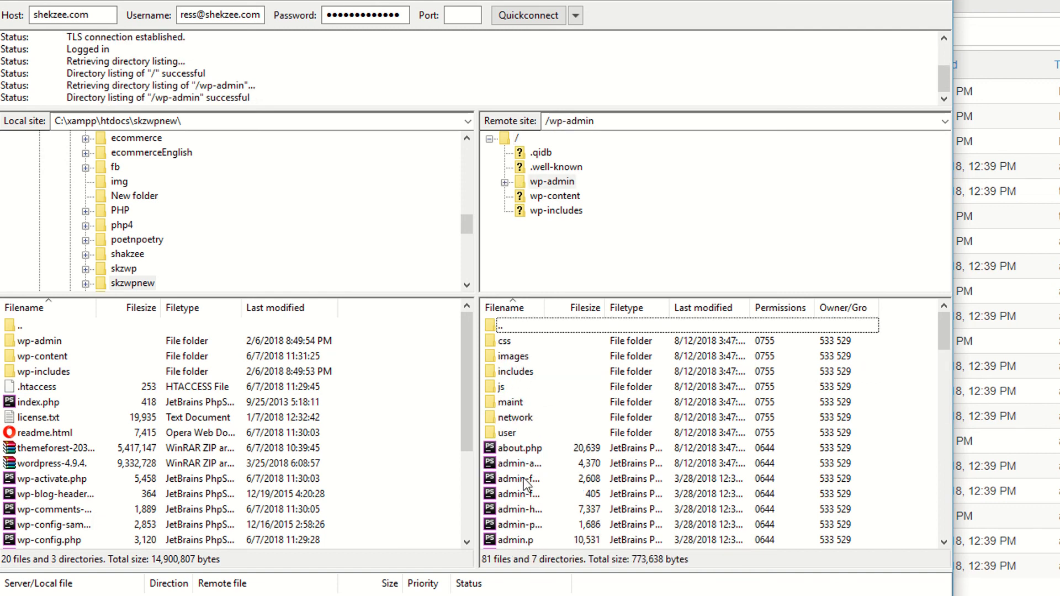
double_click(558, 121)
double_click(16, 341)
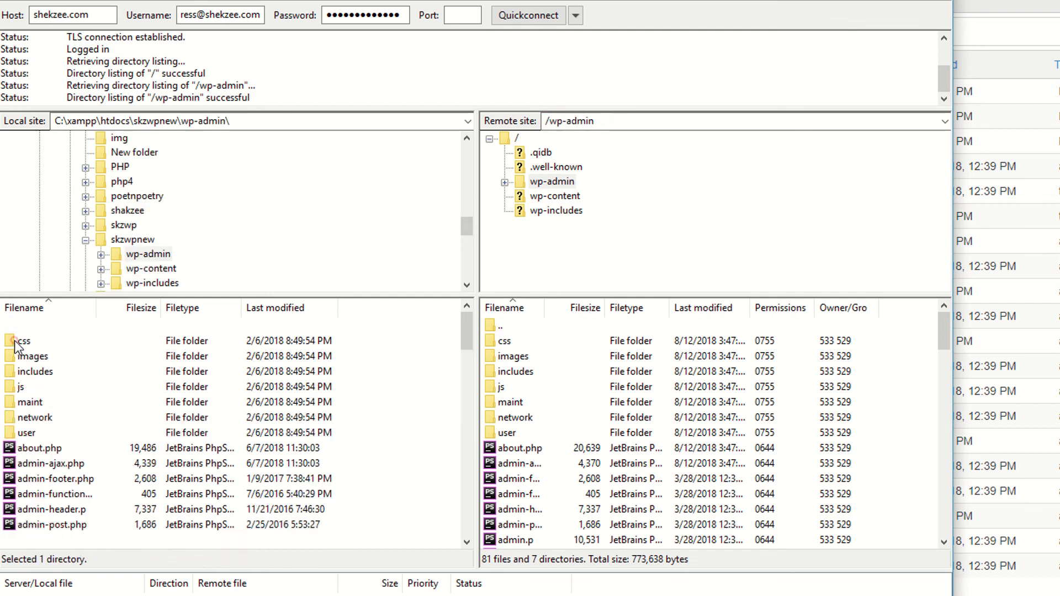
- Select all files and folders inside the local wp-admin folder
left_click(57, 511)
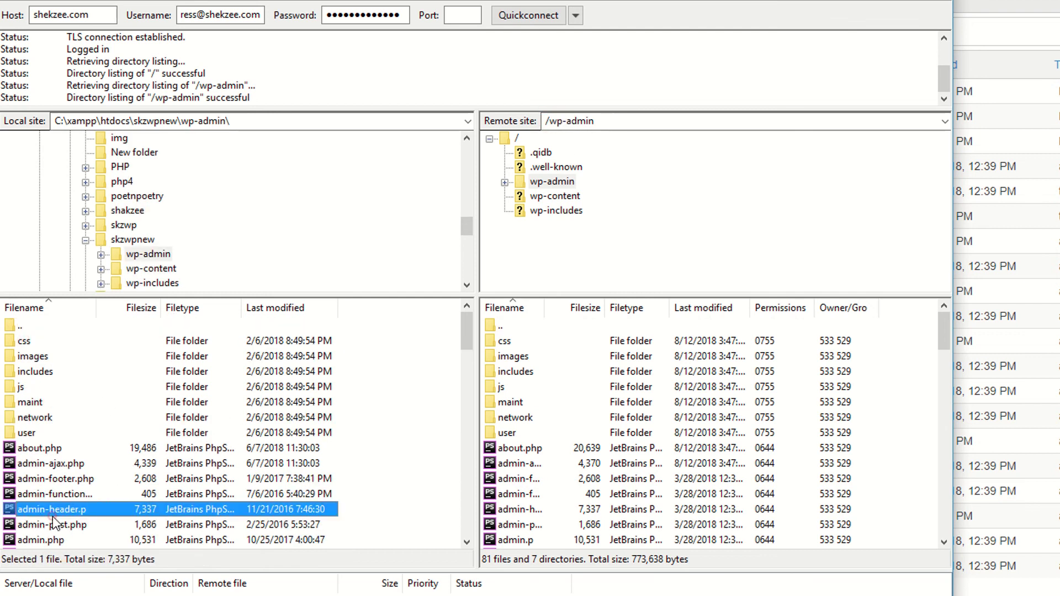
key("ctrl+a")
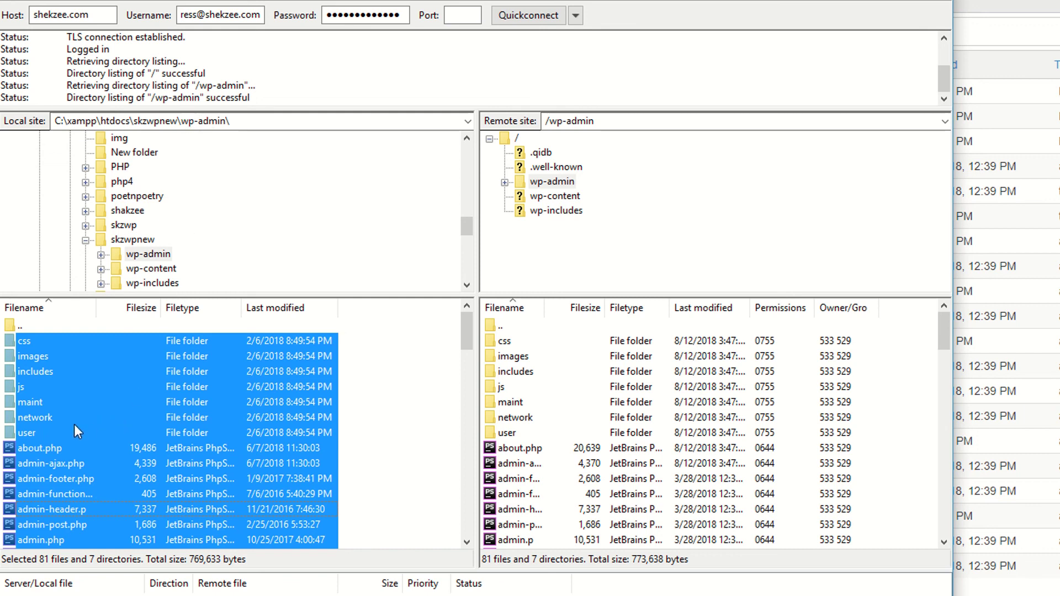
left_click_drag(74, 424, 190, 429)
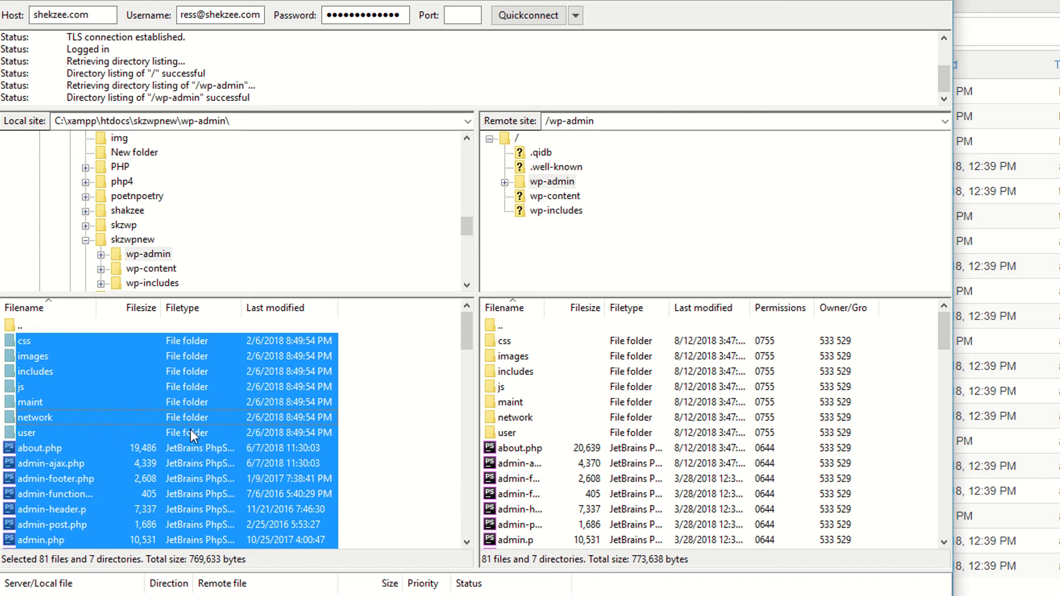